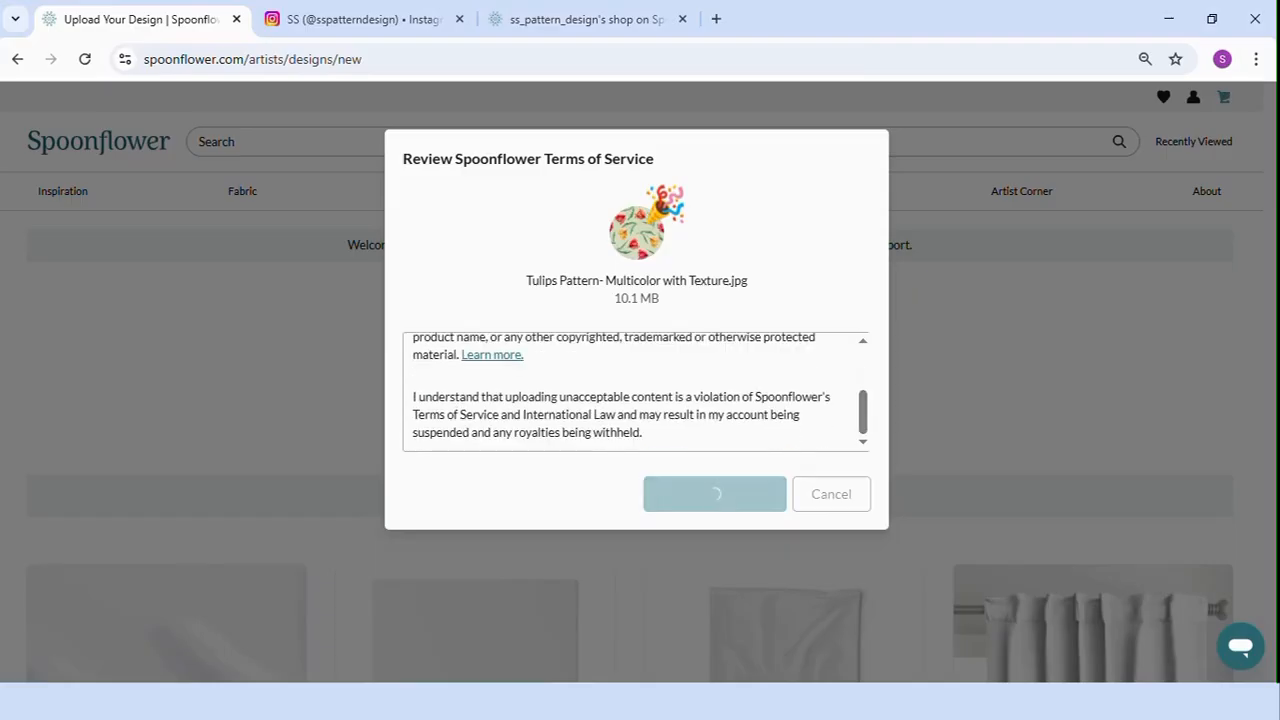
scroll(640, 382, "down", 3)
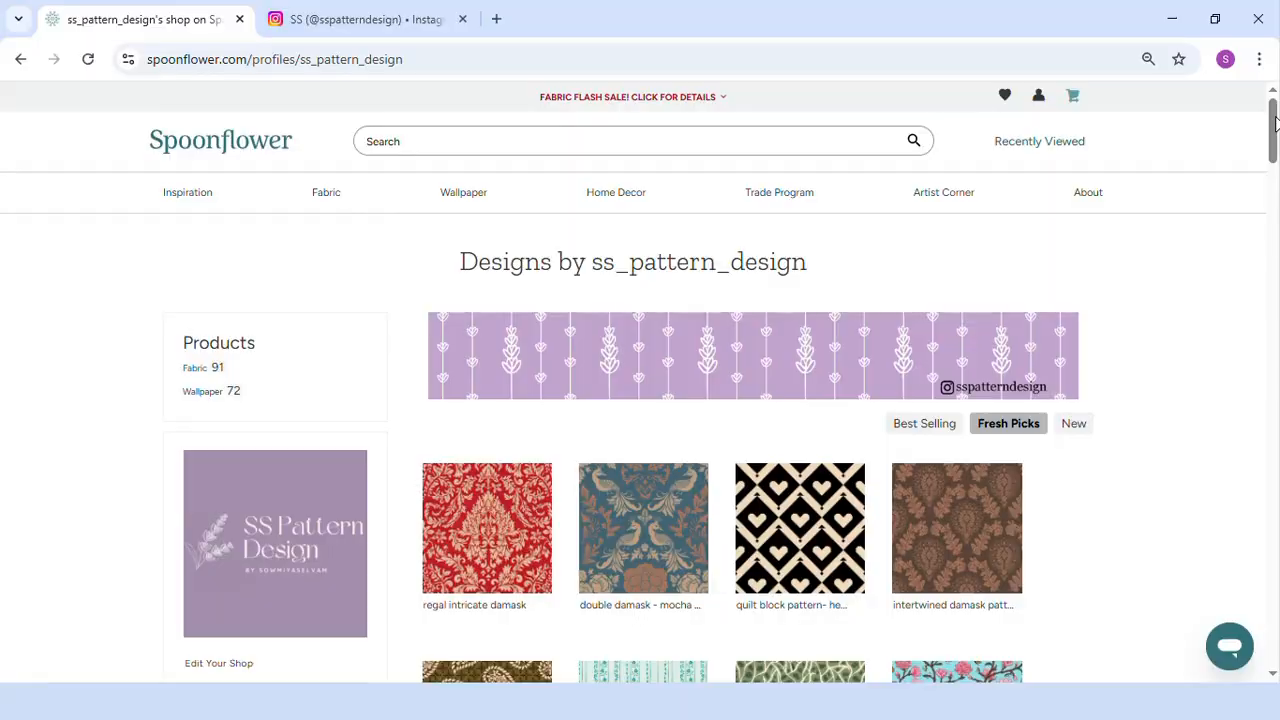
mouse_move(1274, 120)
left_mouse_down()
mouse_move(1274, 202)
mouse_move(1251, 137)
mouse_move(1262, 115)
left_mouse_up()
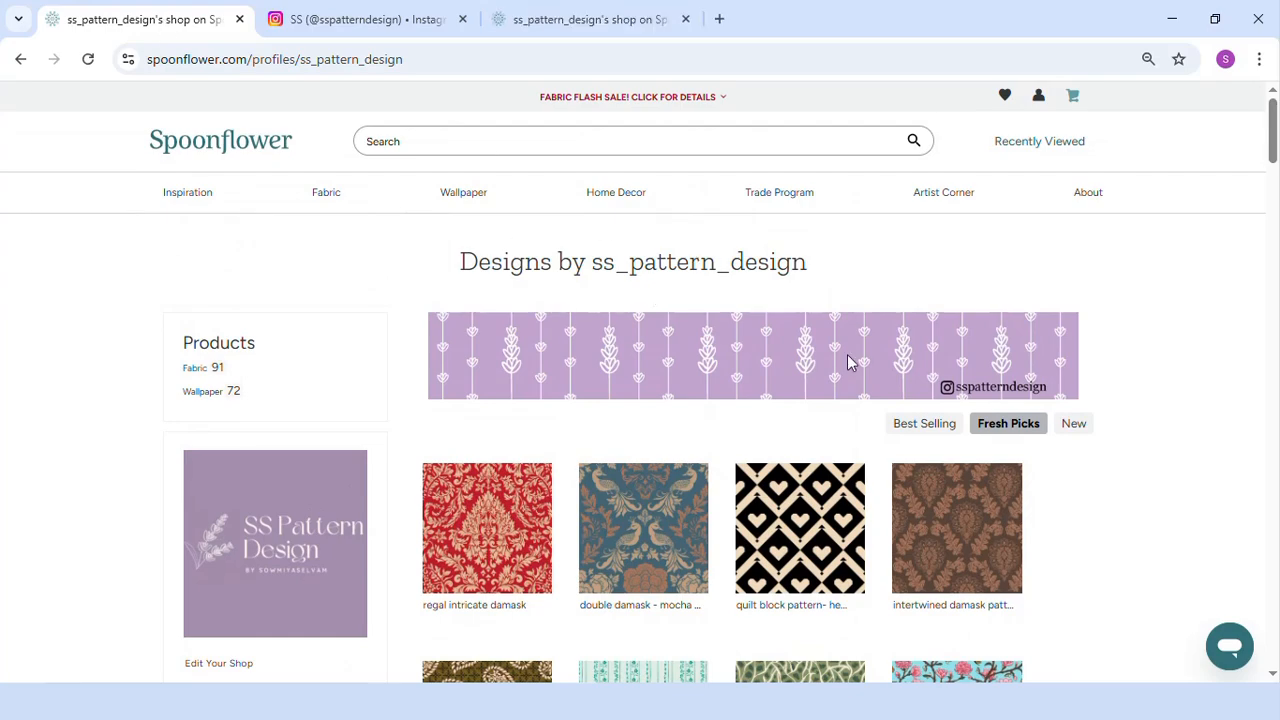
Upload the file Tulips Pattern- Multicolor with Texture as a new design and agree to the terms of service
left_click(1040, 99)
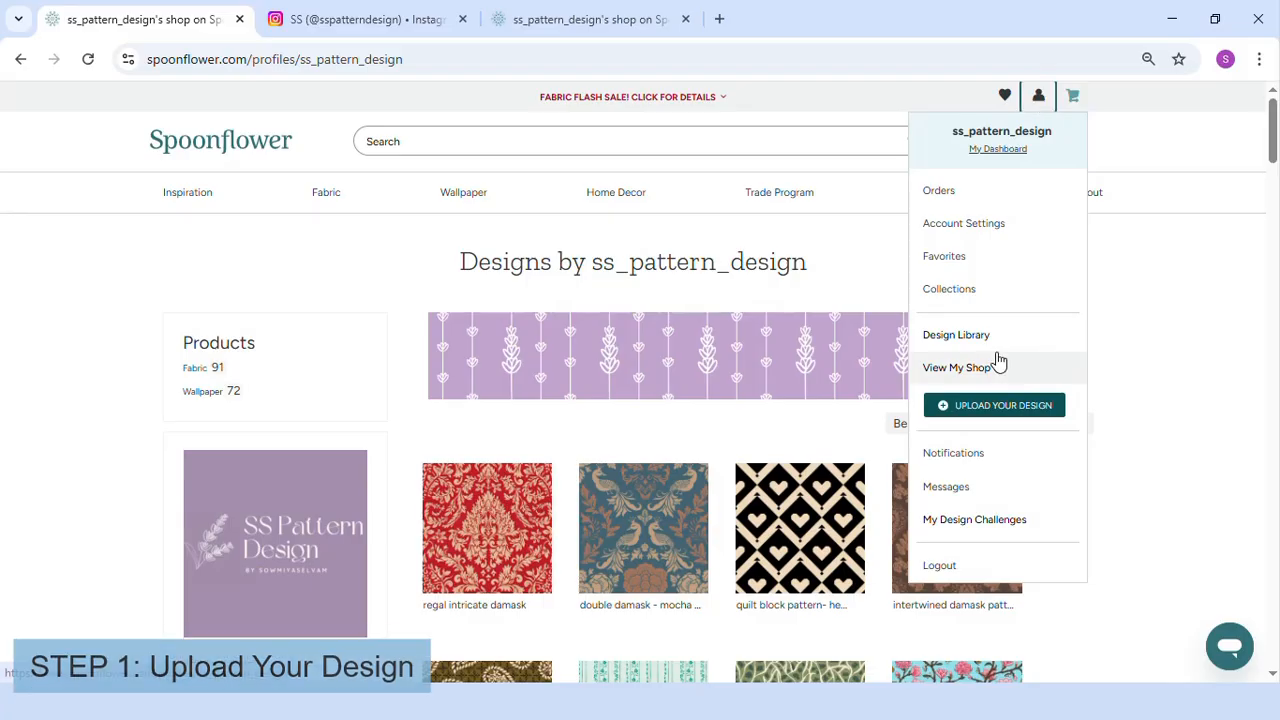
left_click(969, 412)
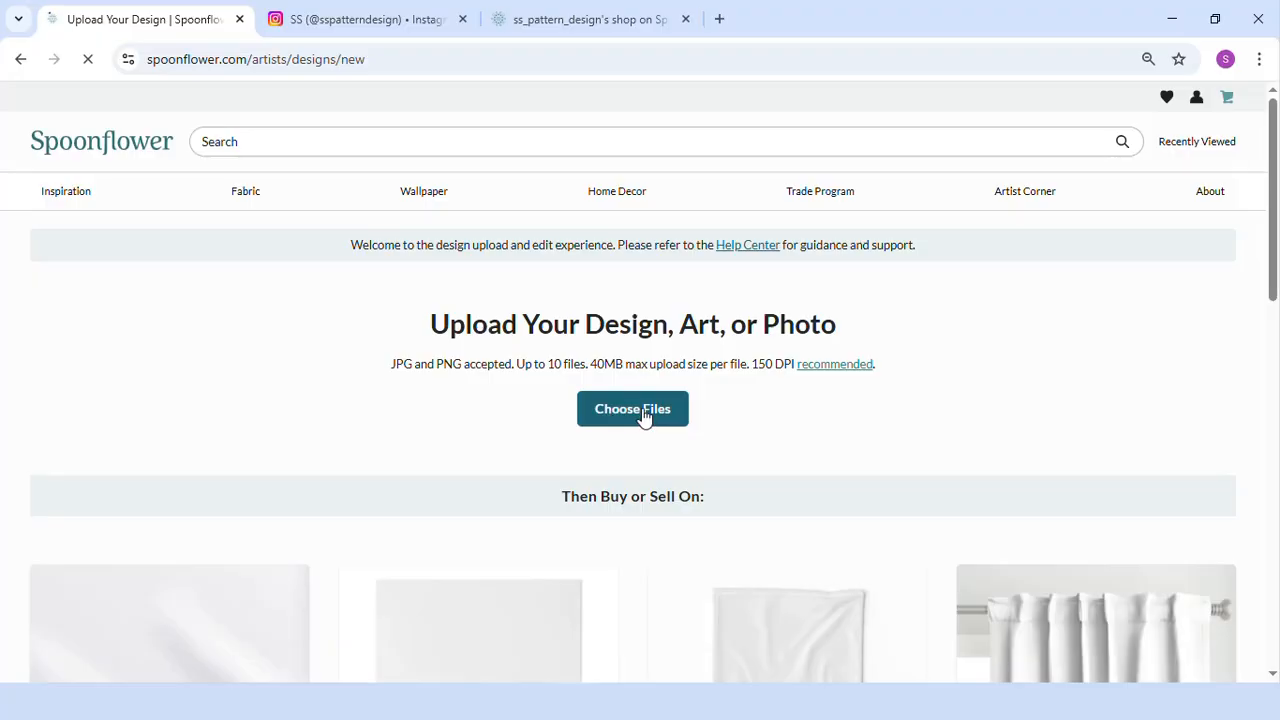
left_click(643, 418)
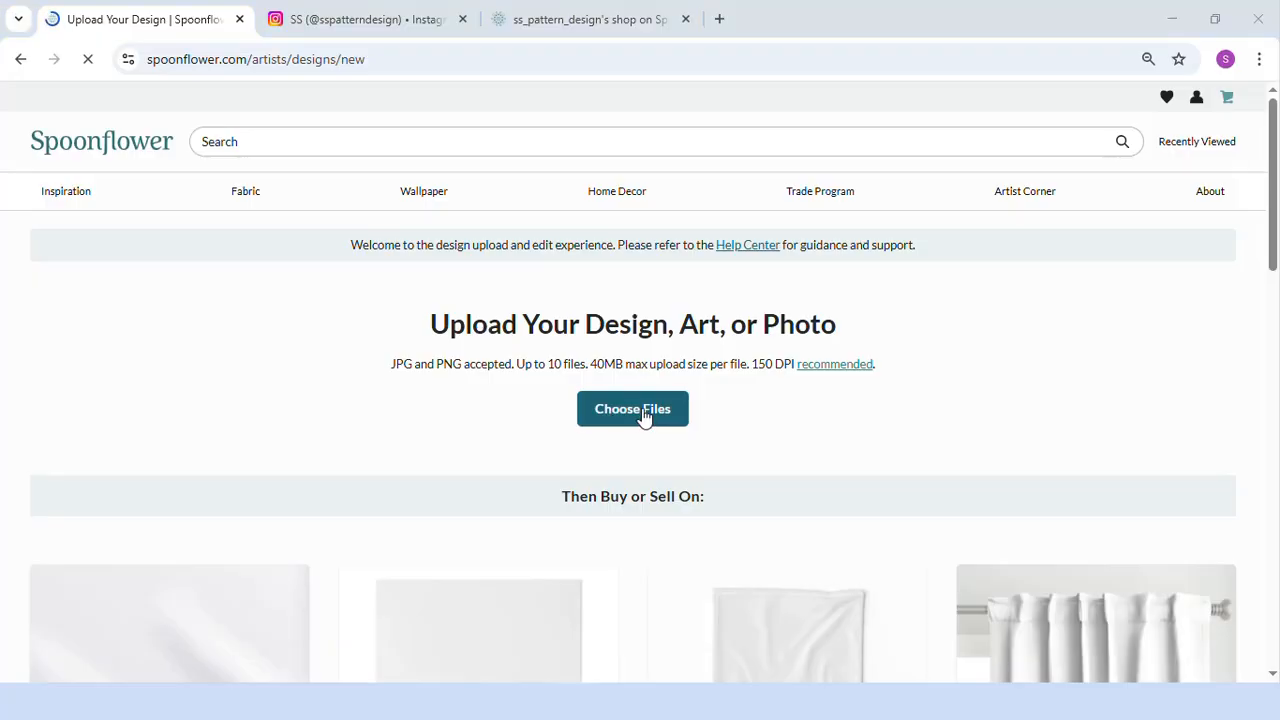
left_click(593, 180)
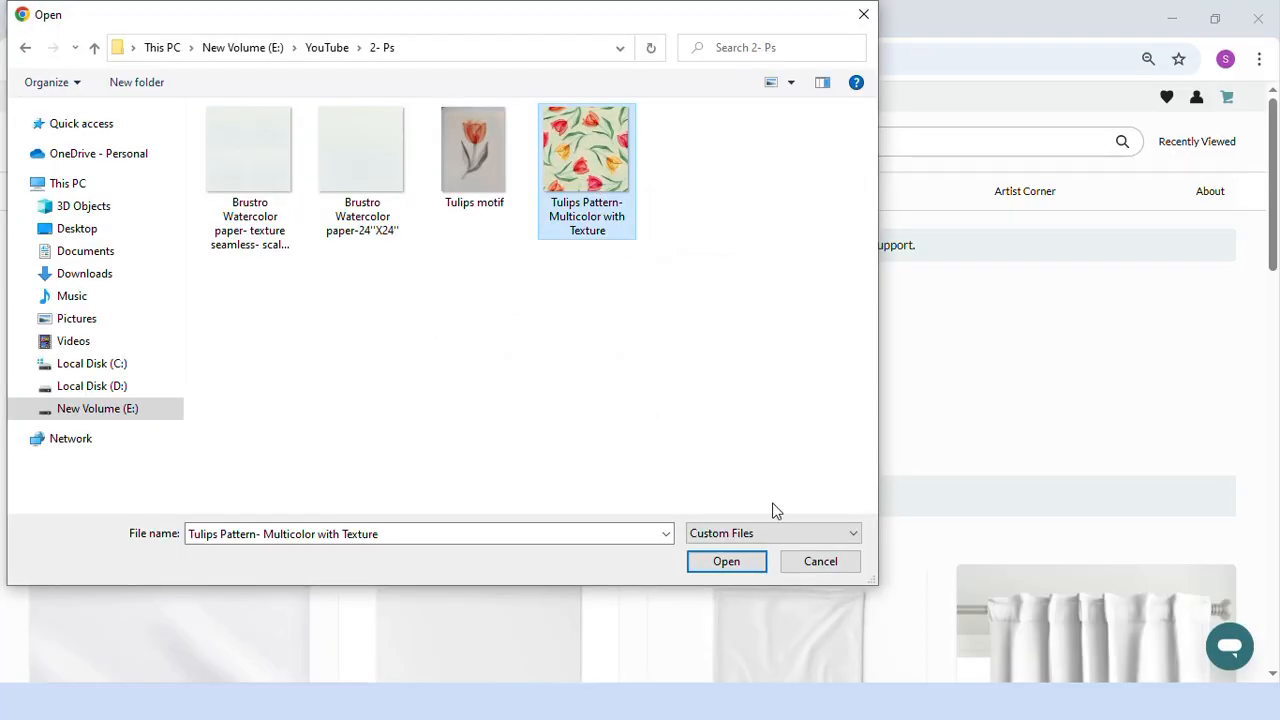
left_click(743, 566)
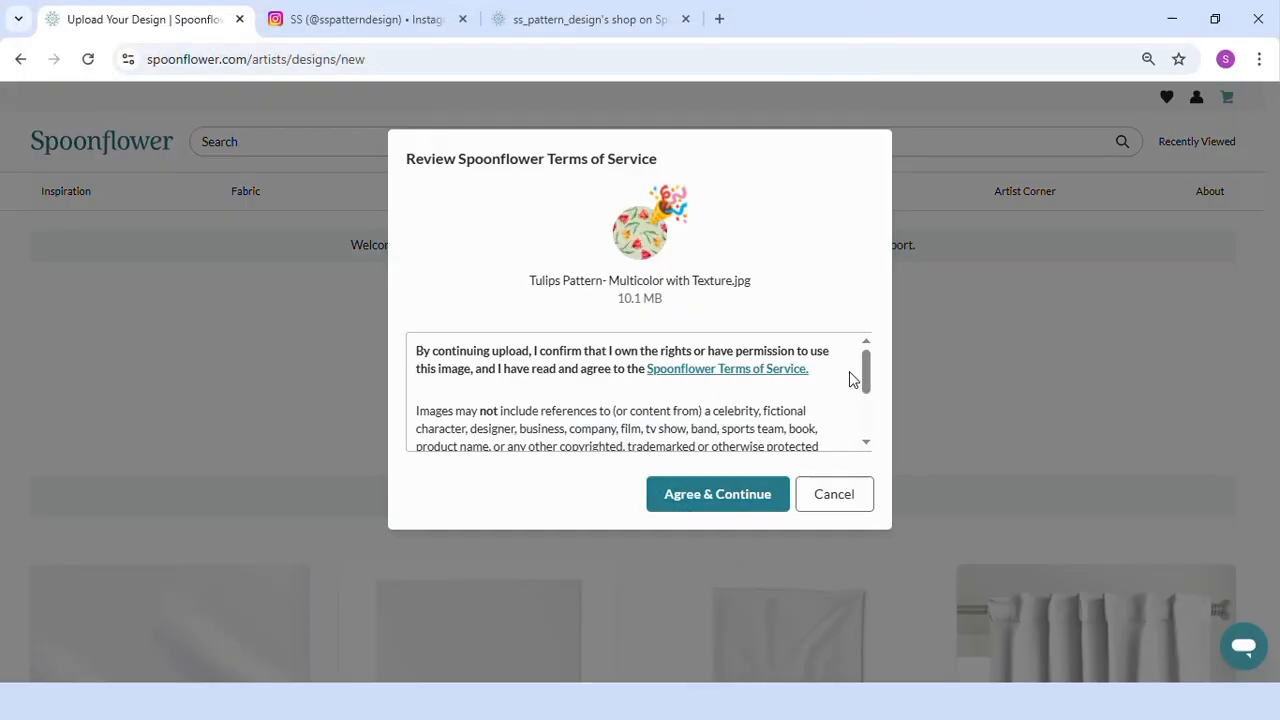
left_click_drag(869, 366, 866, 412)
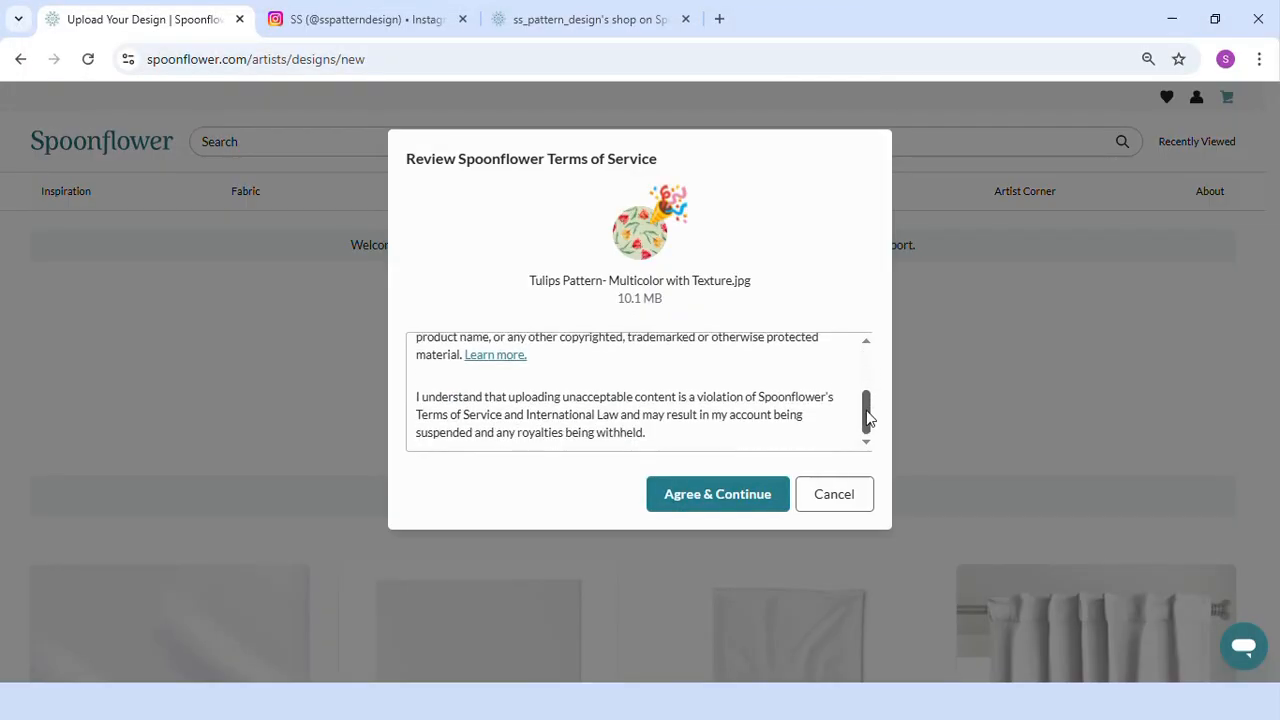
left_click(680, 506)
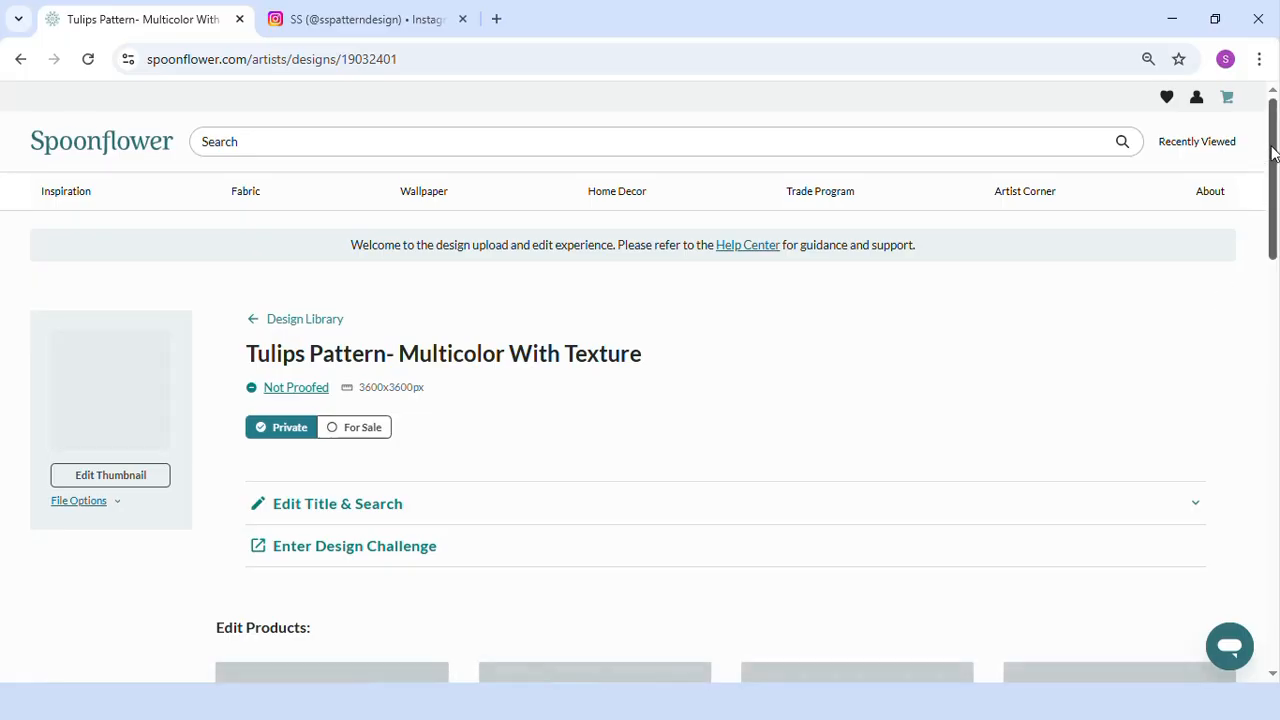
Start proofing the uploaded tulips design and dismiss the proofing instructions
left_click_drag(1273, 153, 1272, 158)
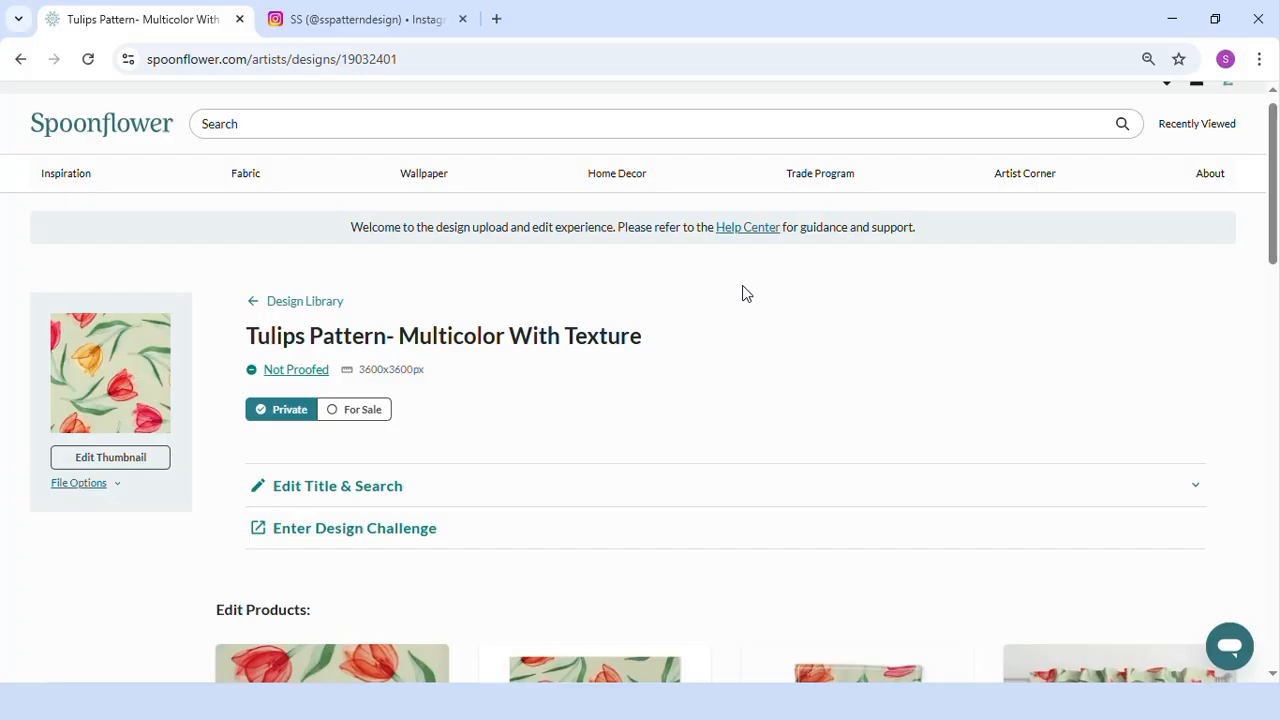
left_click_drag(1273, 147, 1270, 201)
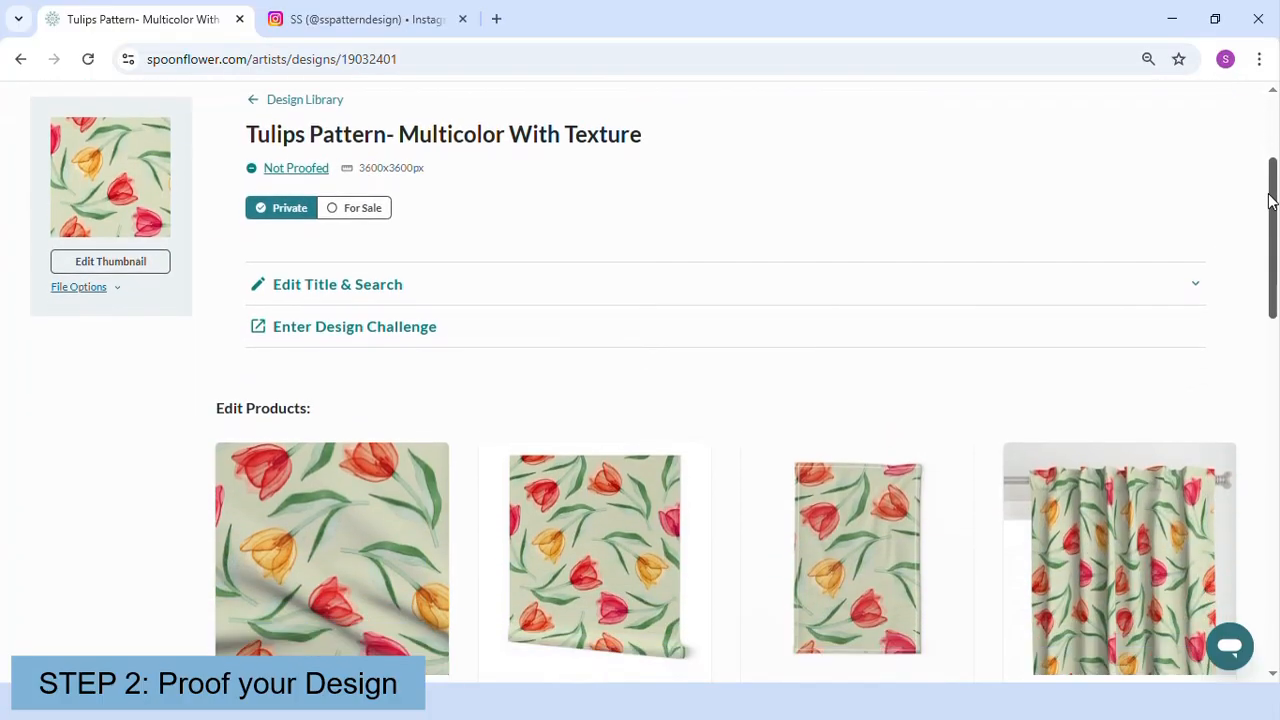
left_click(294, 170)
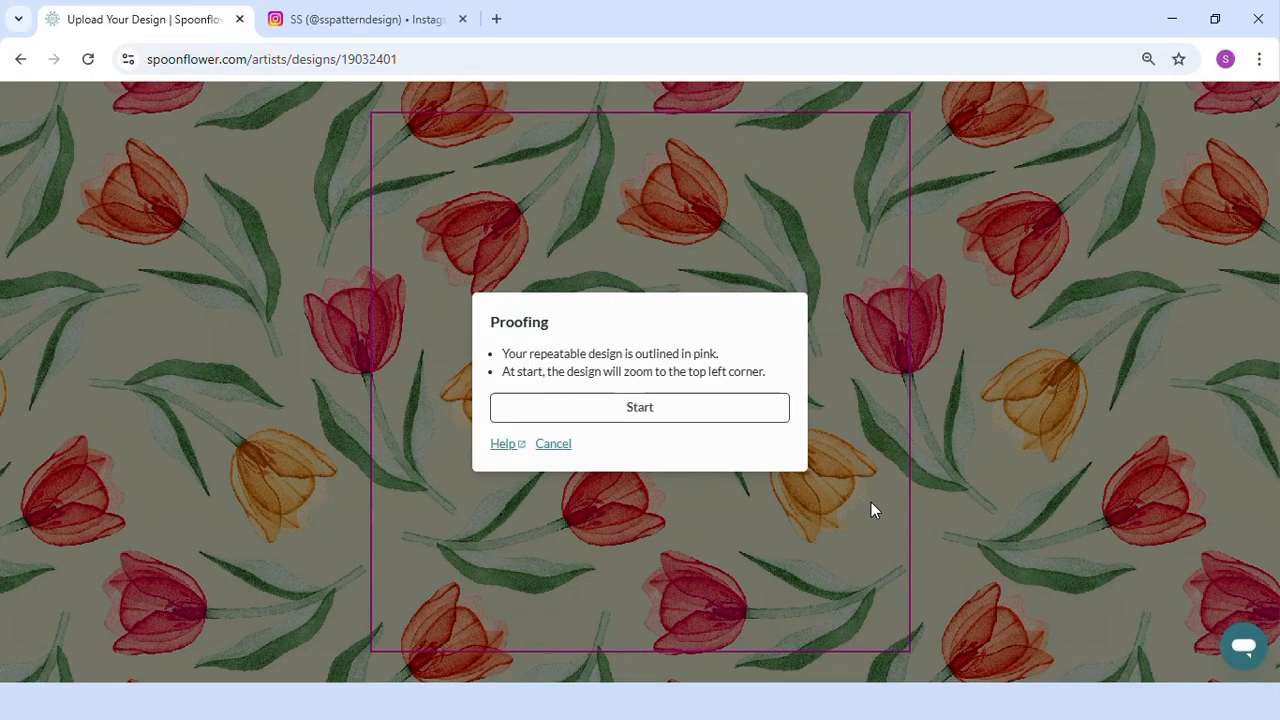
left_click(583, 418)
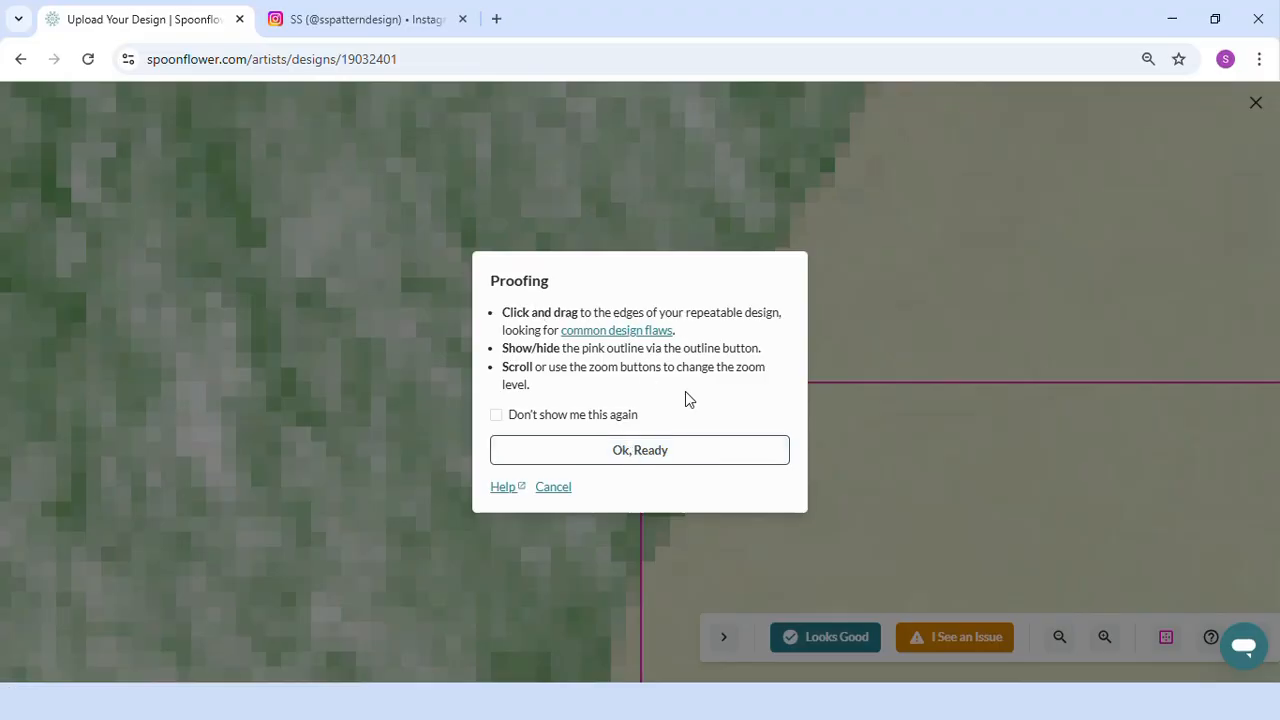
left_click(634, 455)
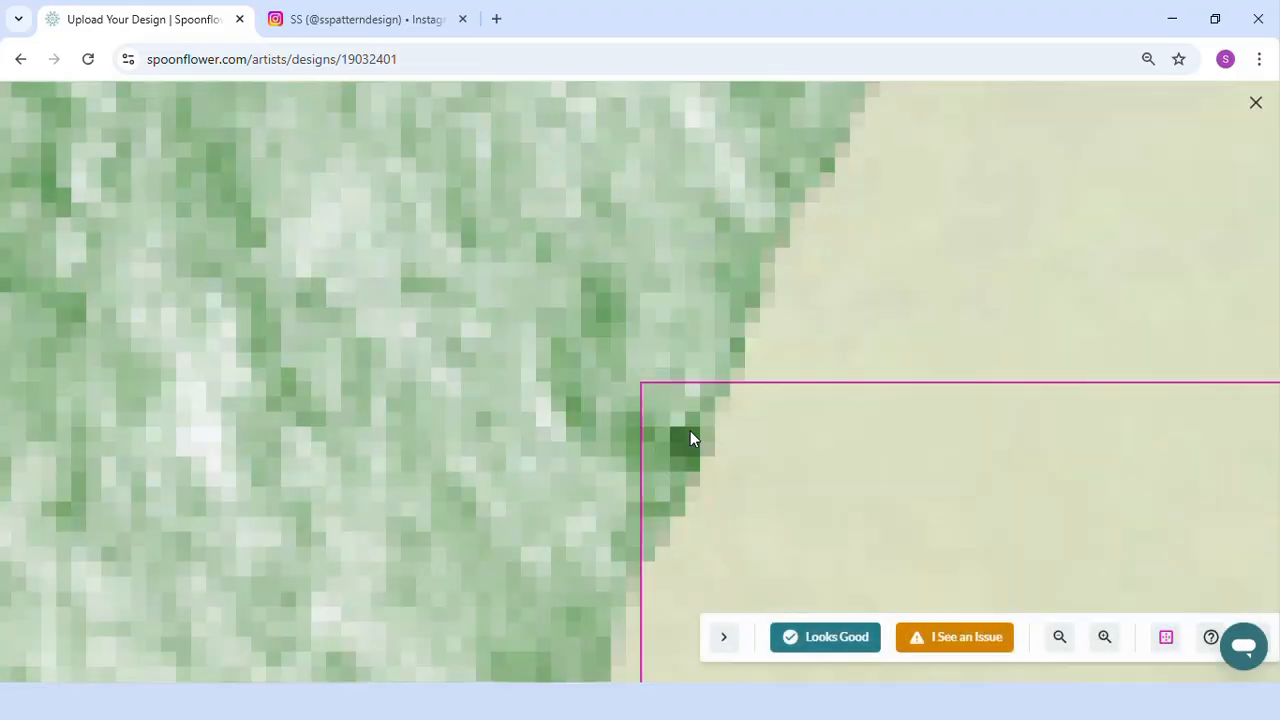
Examine the repeat's edges and corners for flaws at close zoom, with the tile outline both shown and hidden
left_click(1166, 642)
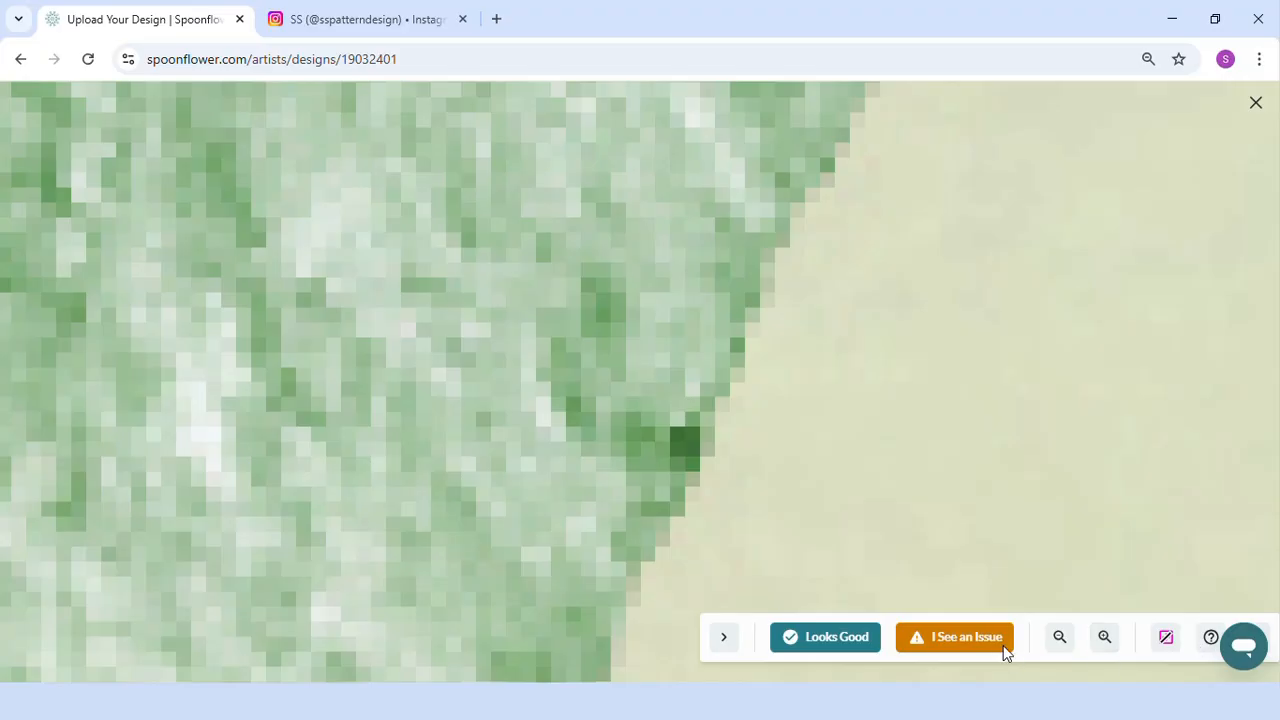
left_click(1058, 642)
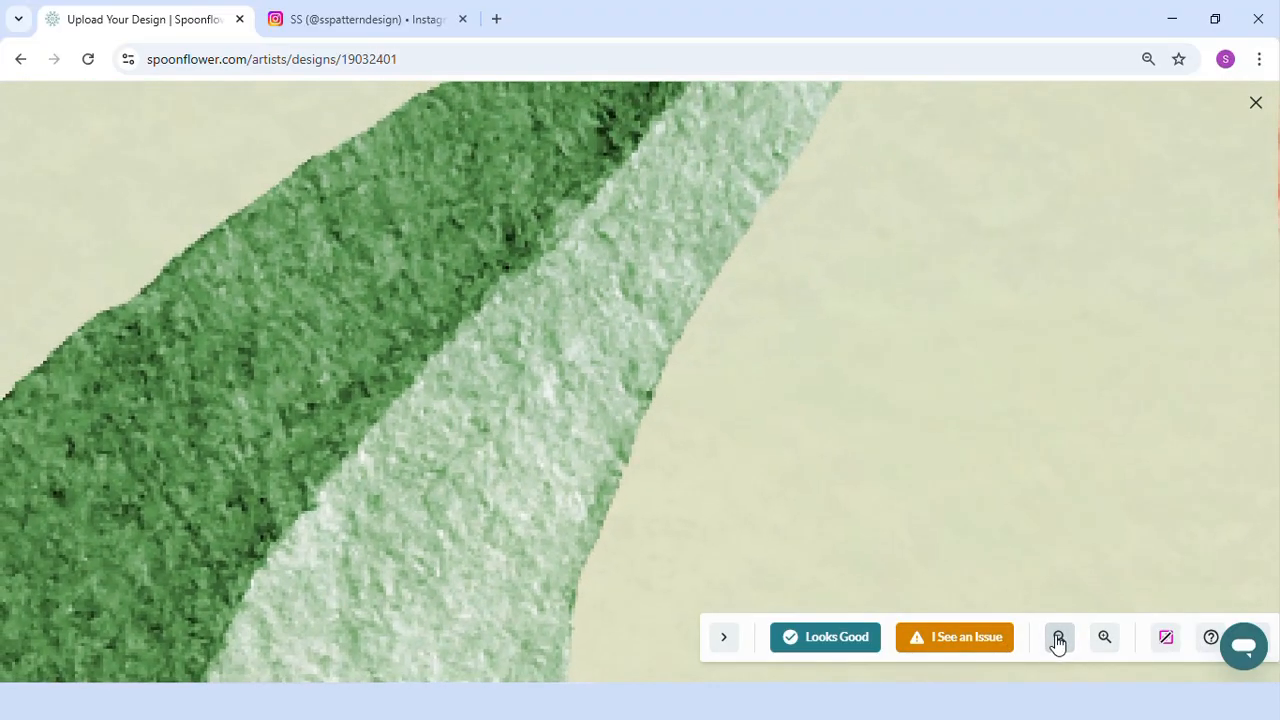
left_click(1168, 645)
left_click(1168, 645)
left_click_drag(955, 503, 654, 287)
left_click(1060, 640)
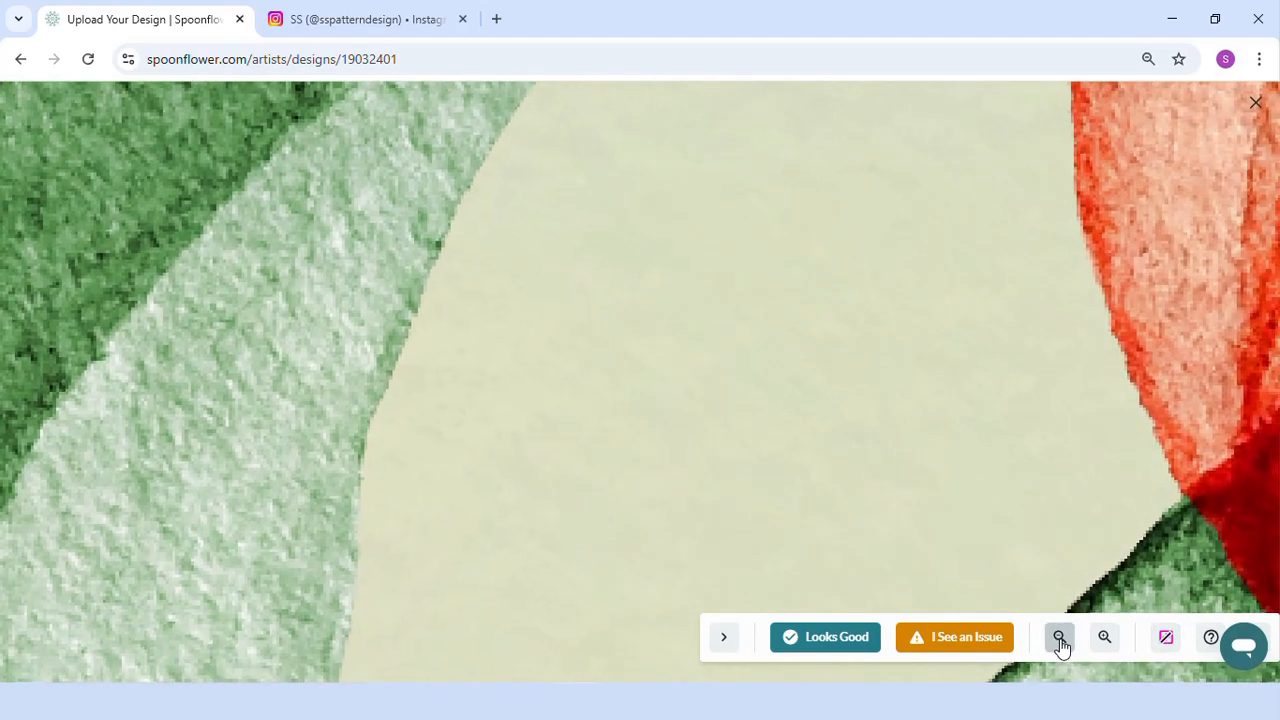
left_click(1060, 642)
left_click(1060, 642)
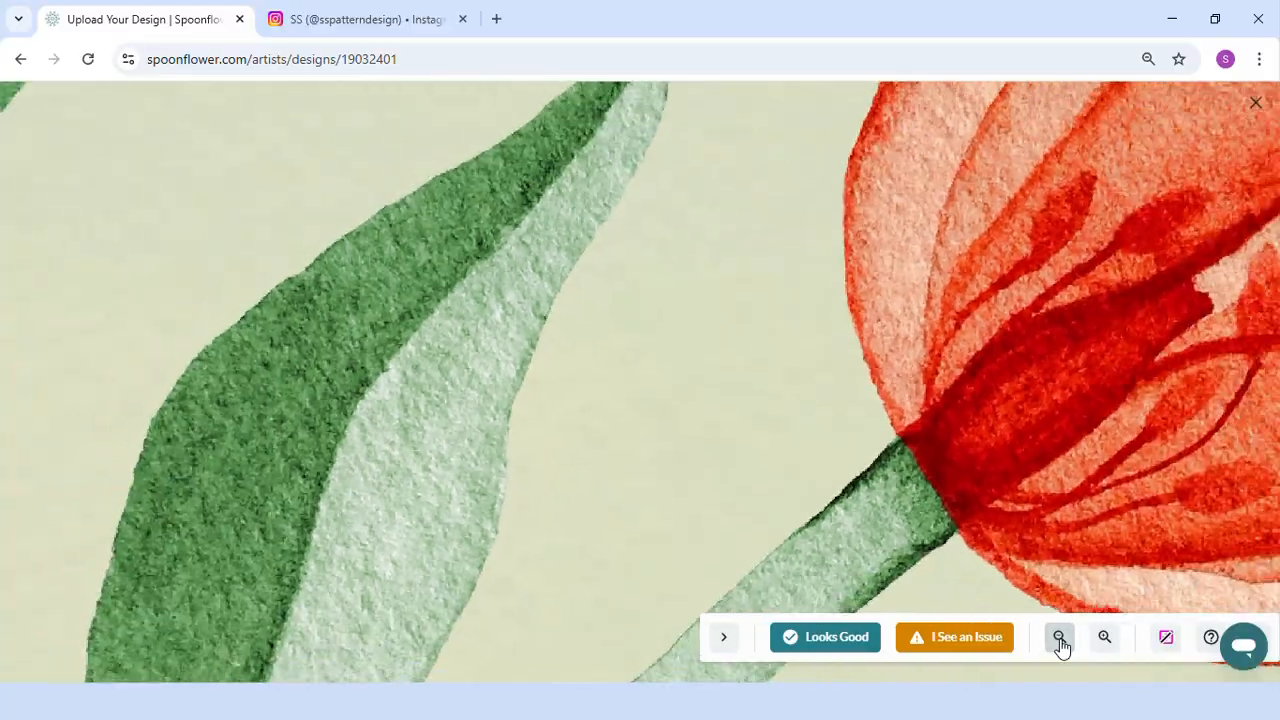
left_click(1170, 645)
left_click_drag(730, 585, 675, 235)
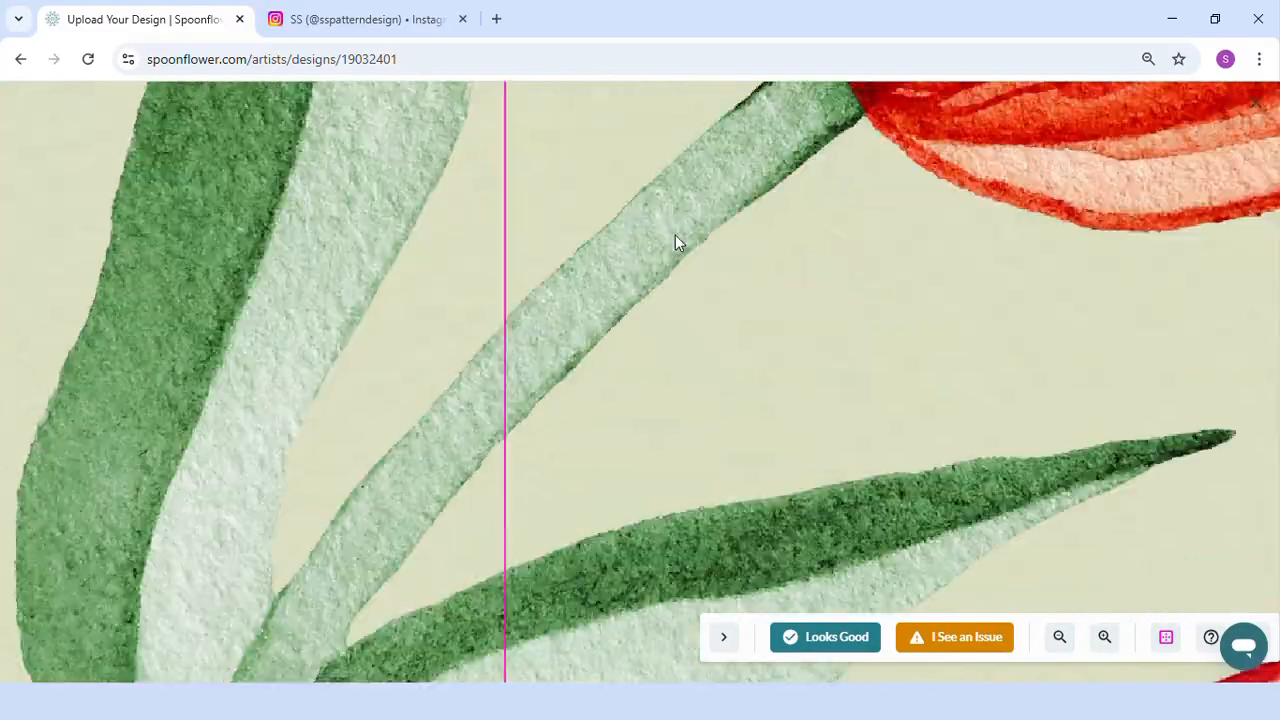
left_click(1166, 640)
left_click(1110, 642)
left_click(1165, 640)
left_click(1107, 640)
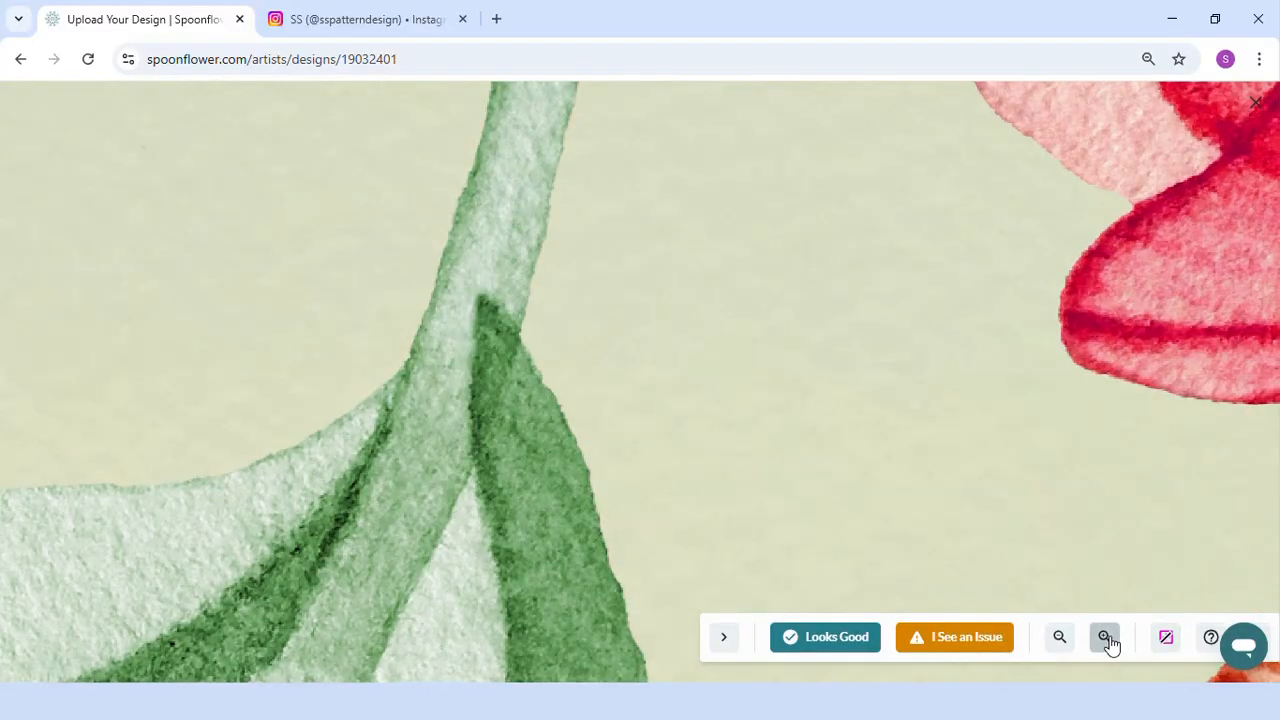
left_click(1165, 640)
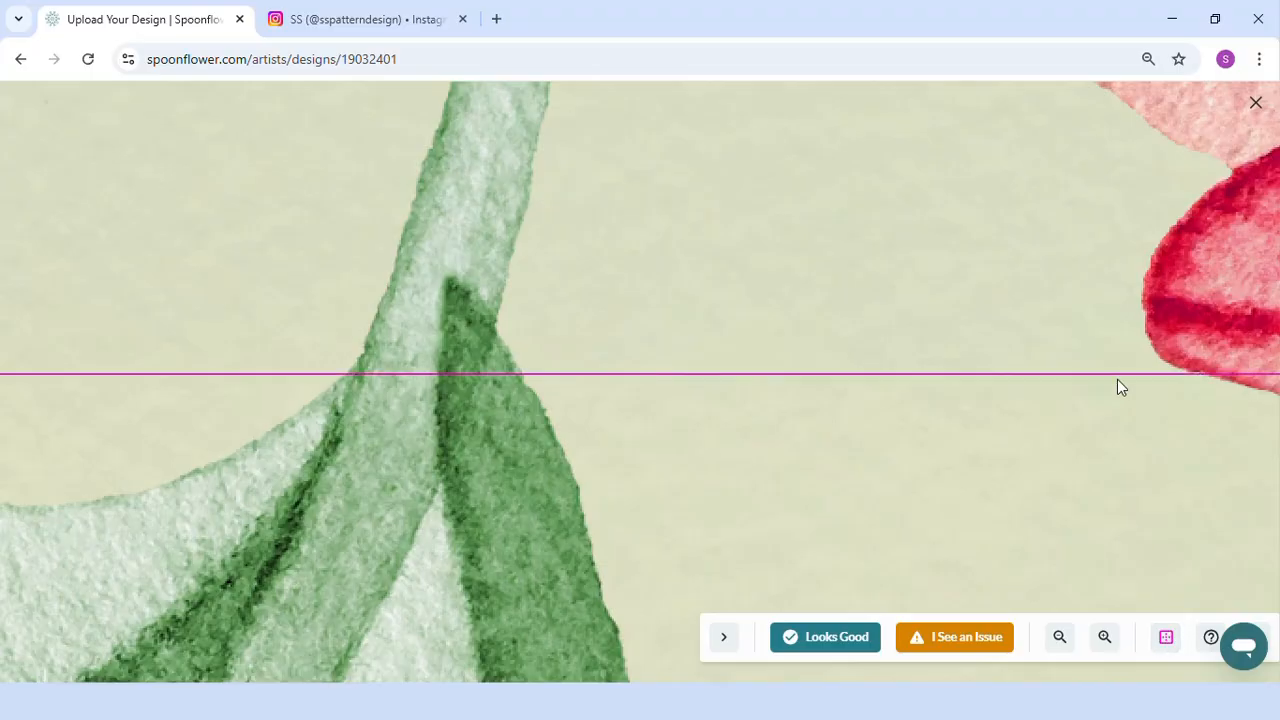
left_click_drag(1117, 382, 566, 398)
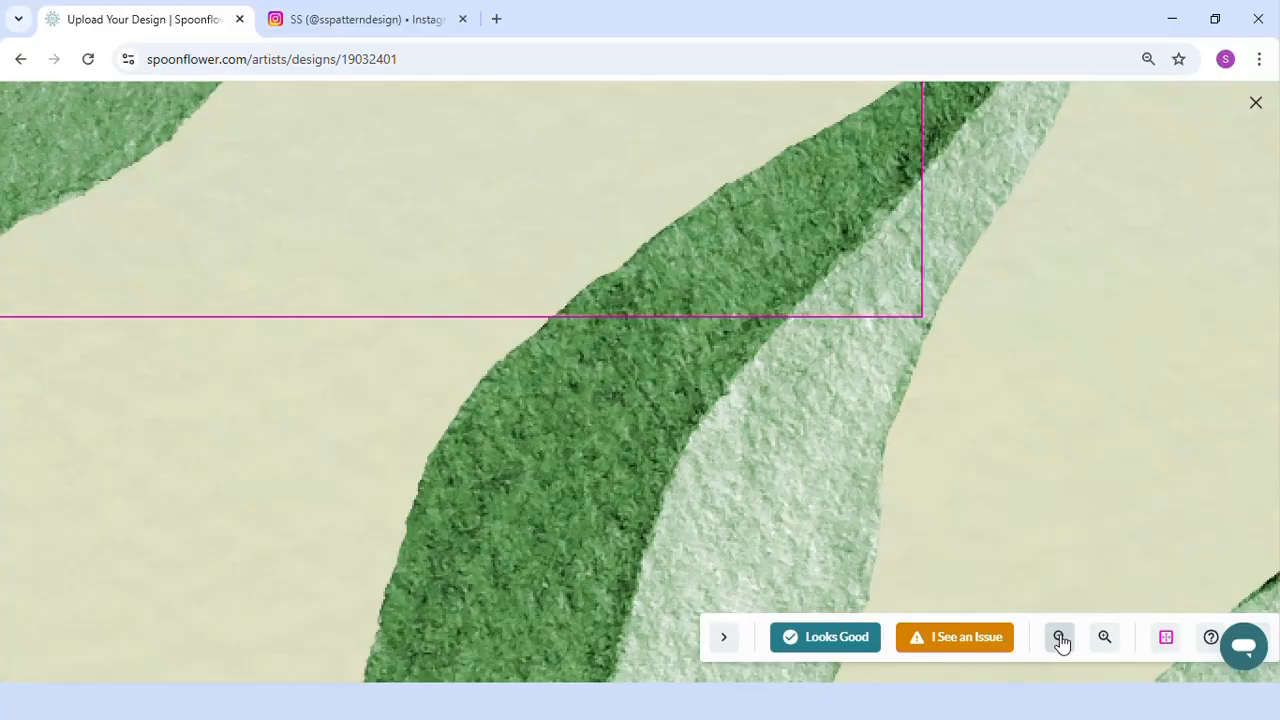
Check the whole repeating pattern zoomed out with the outline hidden, and approve the proof as looking good
left_click(1059, 638)
left_click(1062, 643)
left_click(1062, 643)
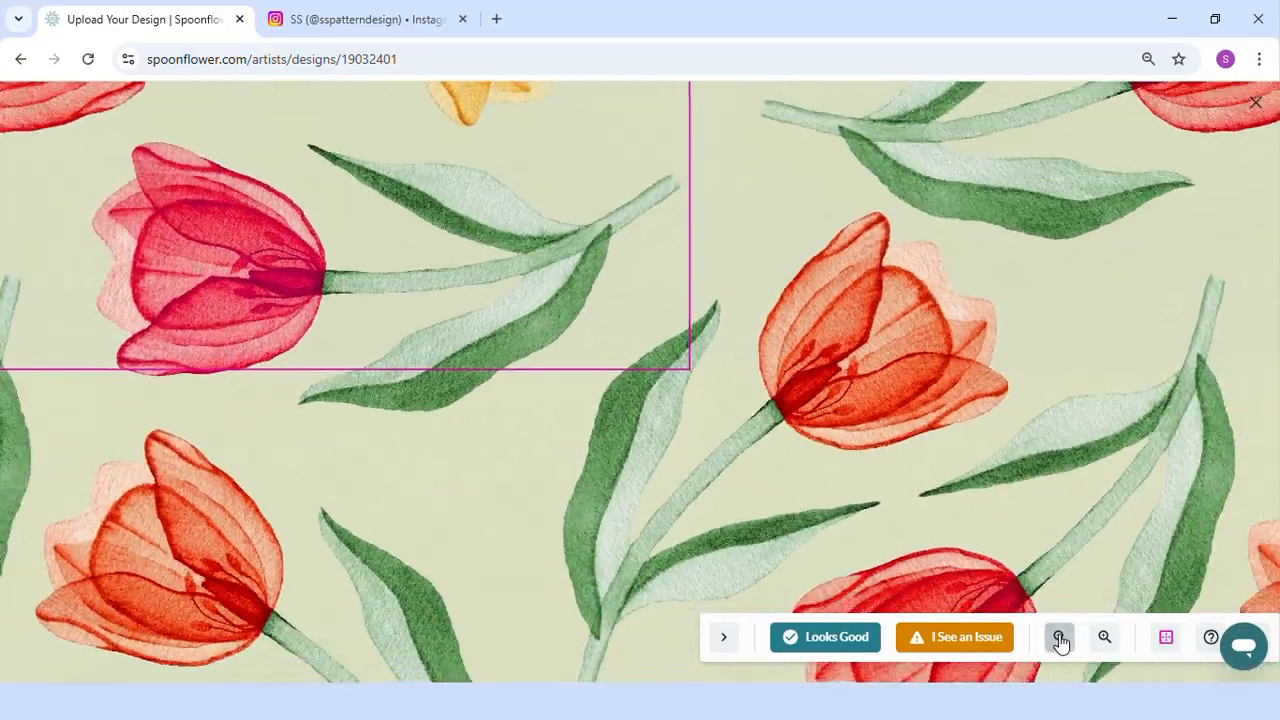
left_click(1062, 643)
left_click(1062, 643)
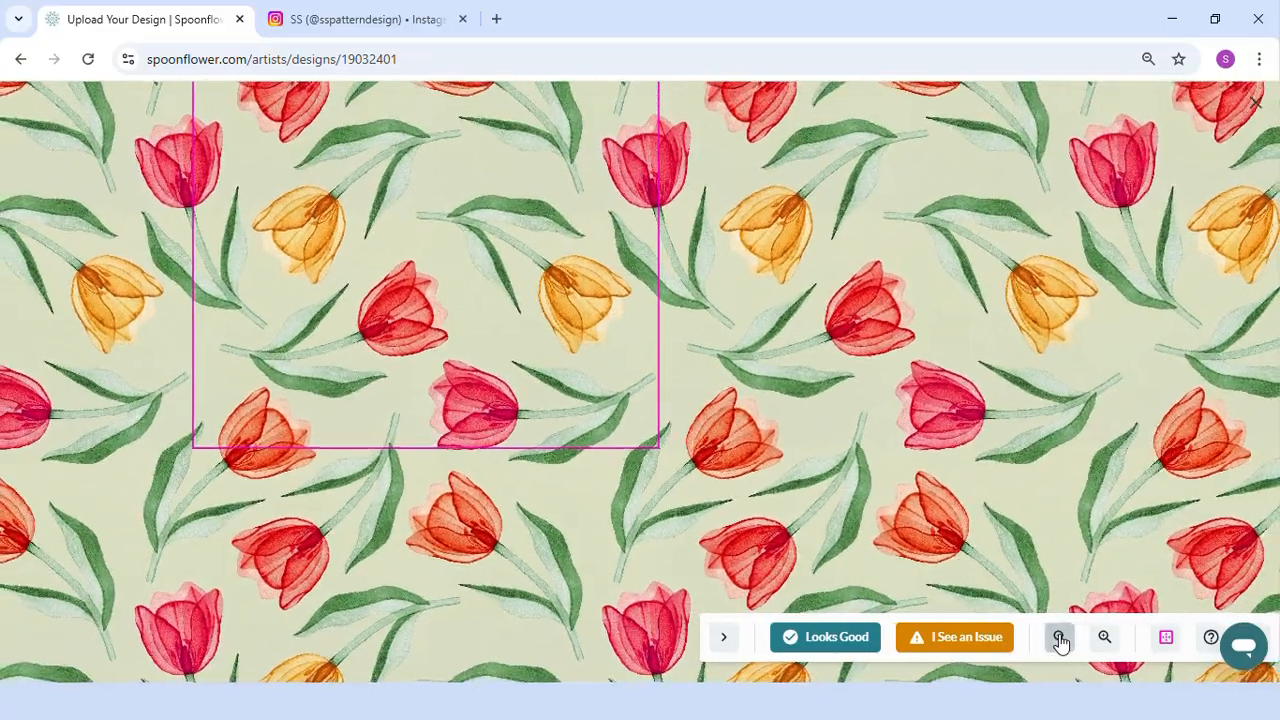
left_click(1060, 638)
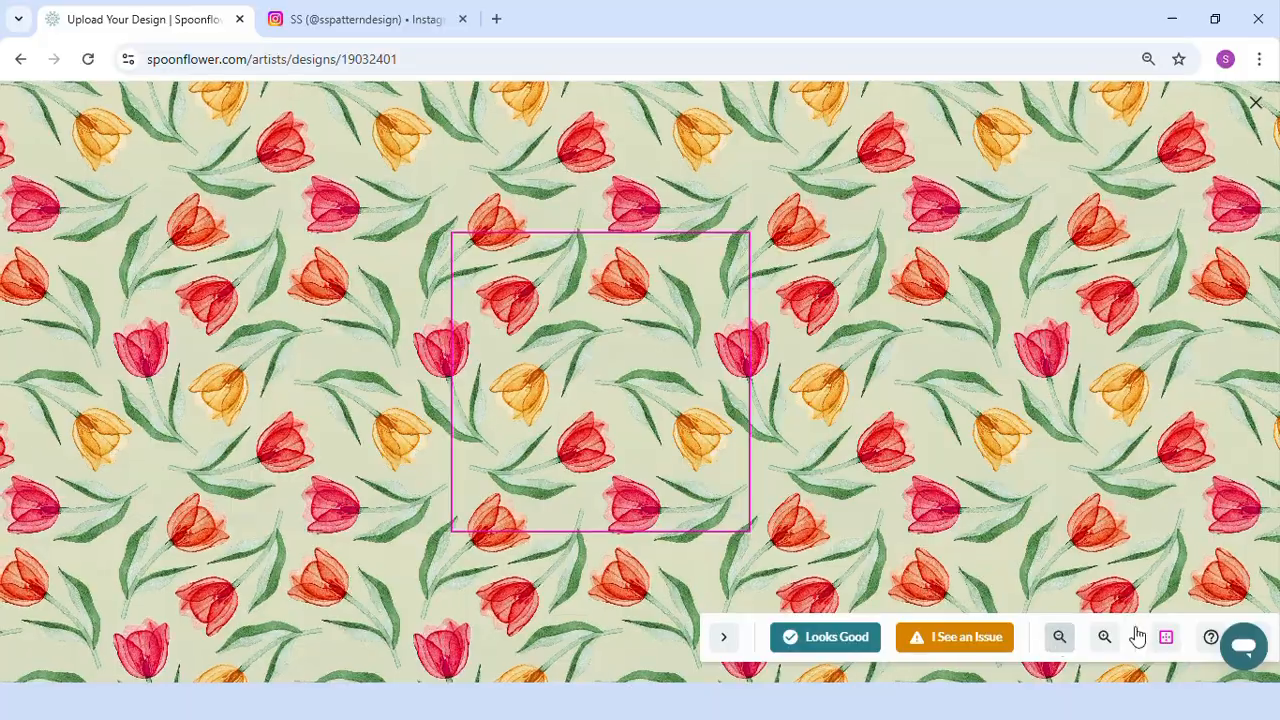
left_click(1166, 637)
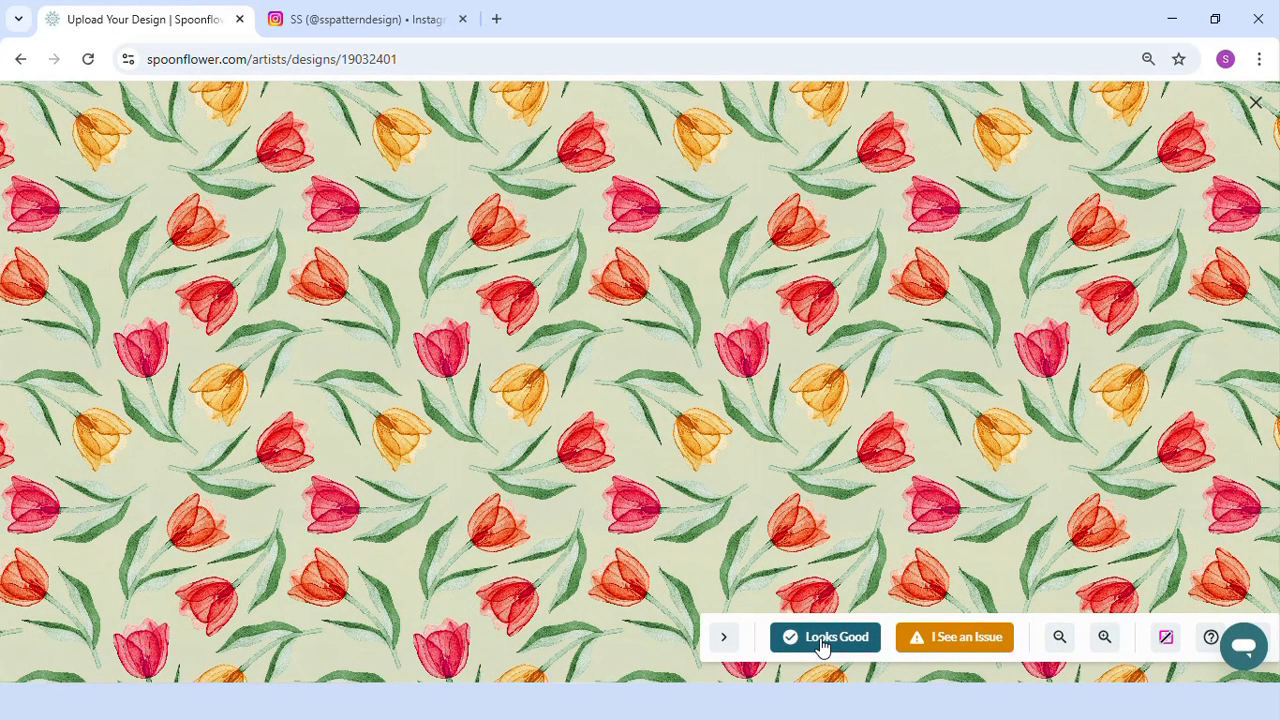
left_click(820, 645)
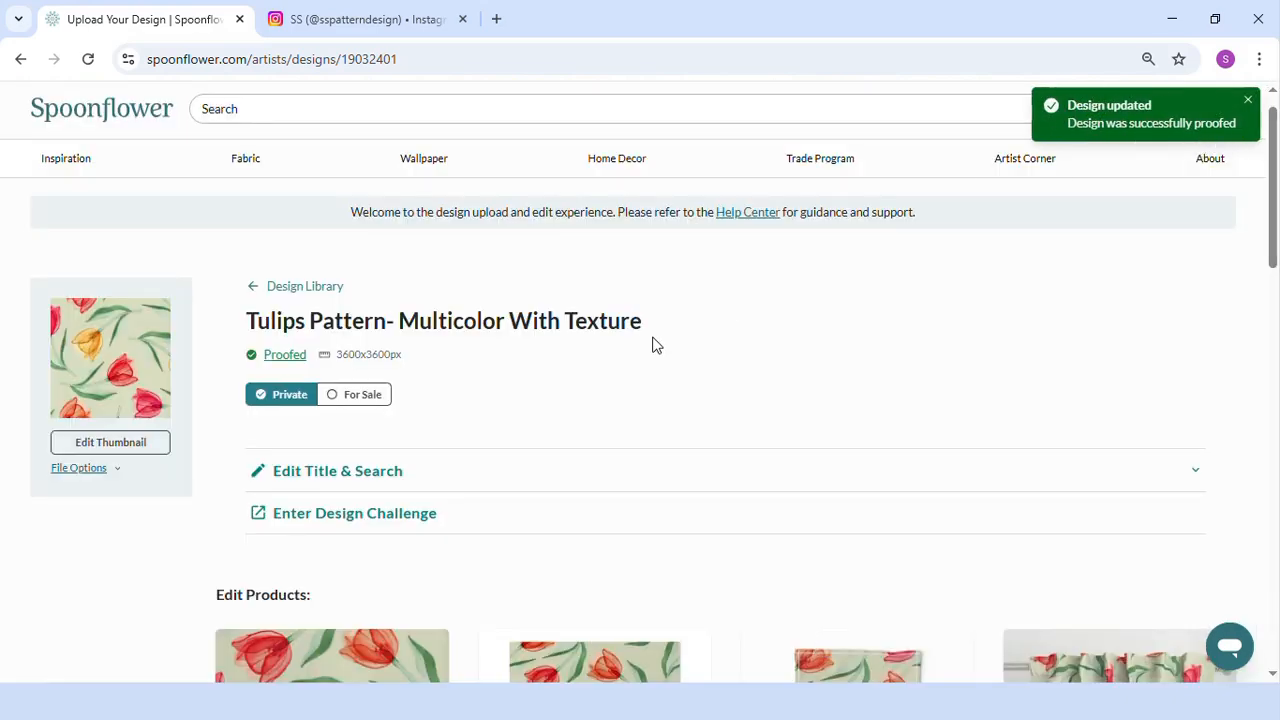
Set the design's thumbnail view to Centered Crop and save it
left_click(112, 446)
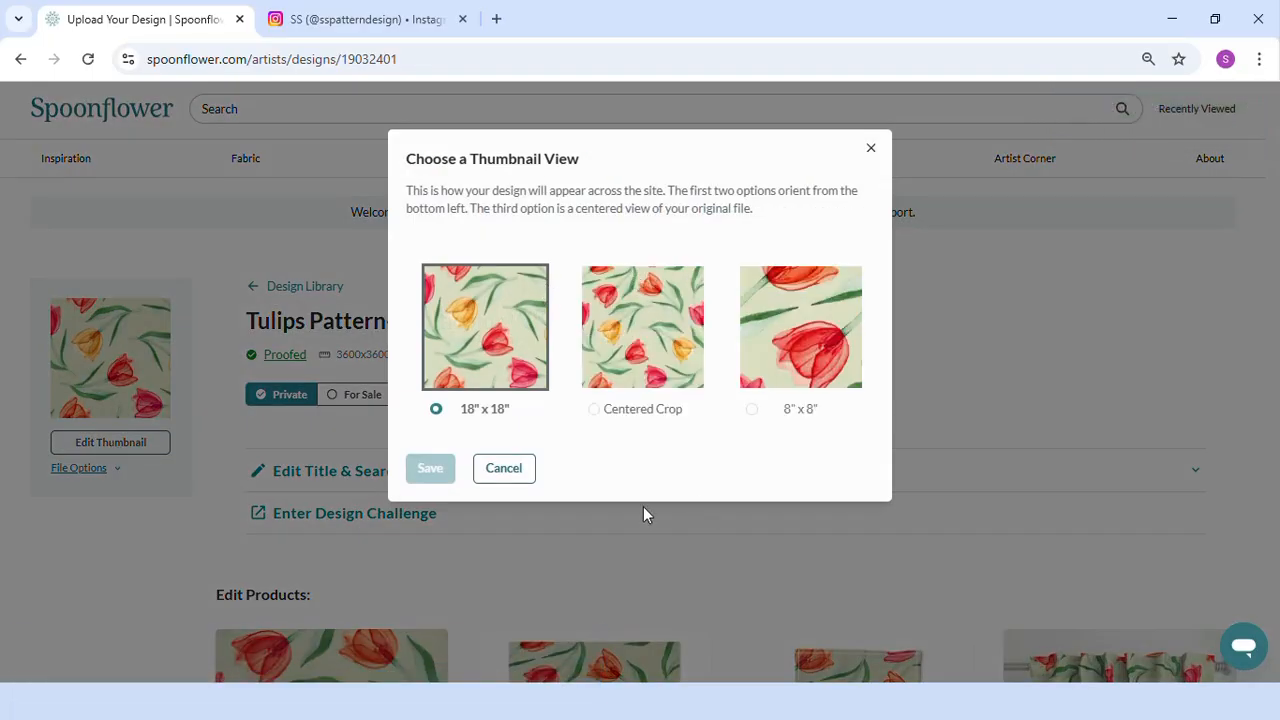
left_click(595, 412)
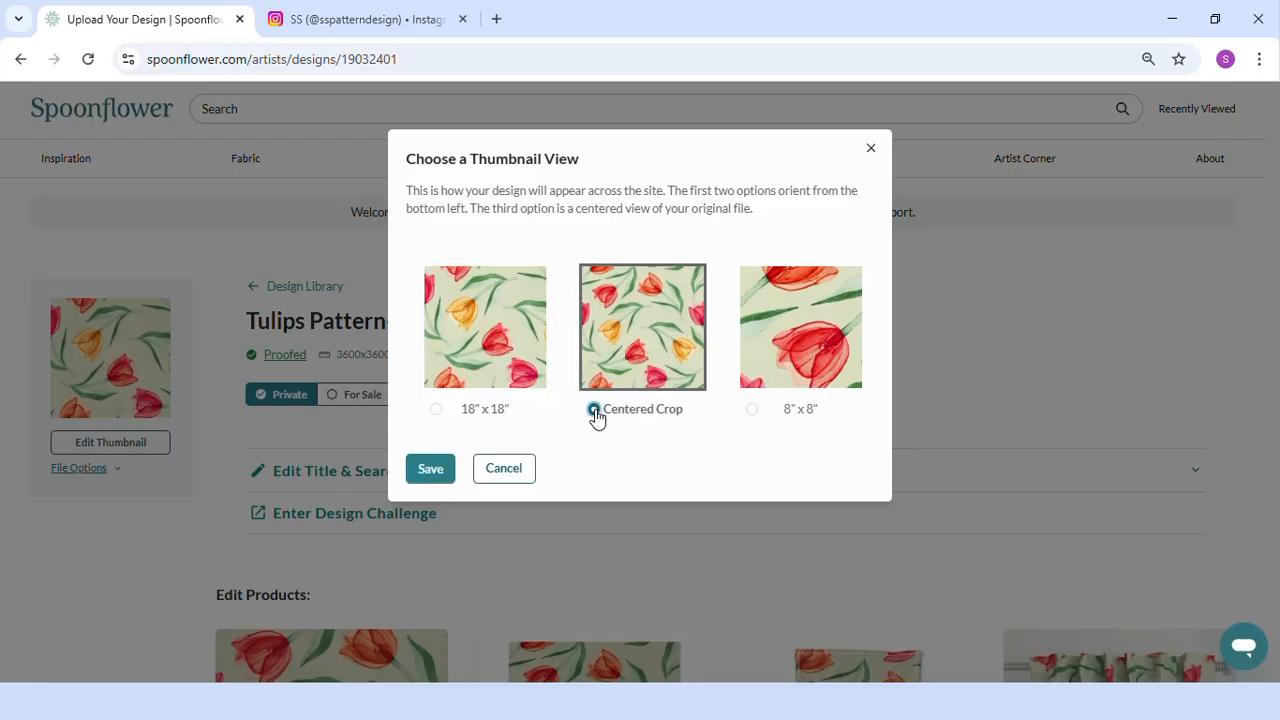
left_click(430, 470)
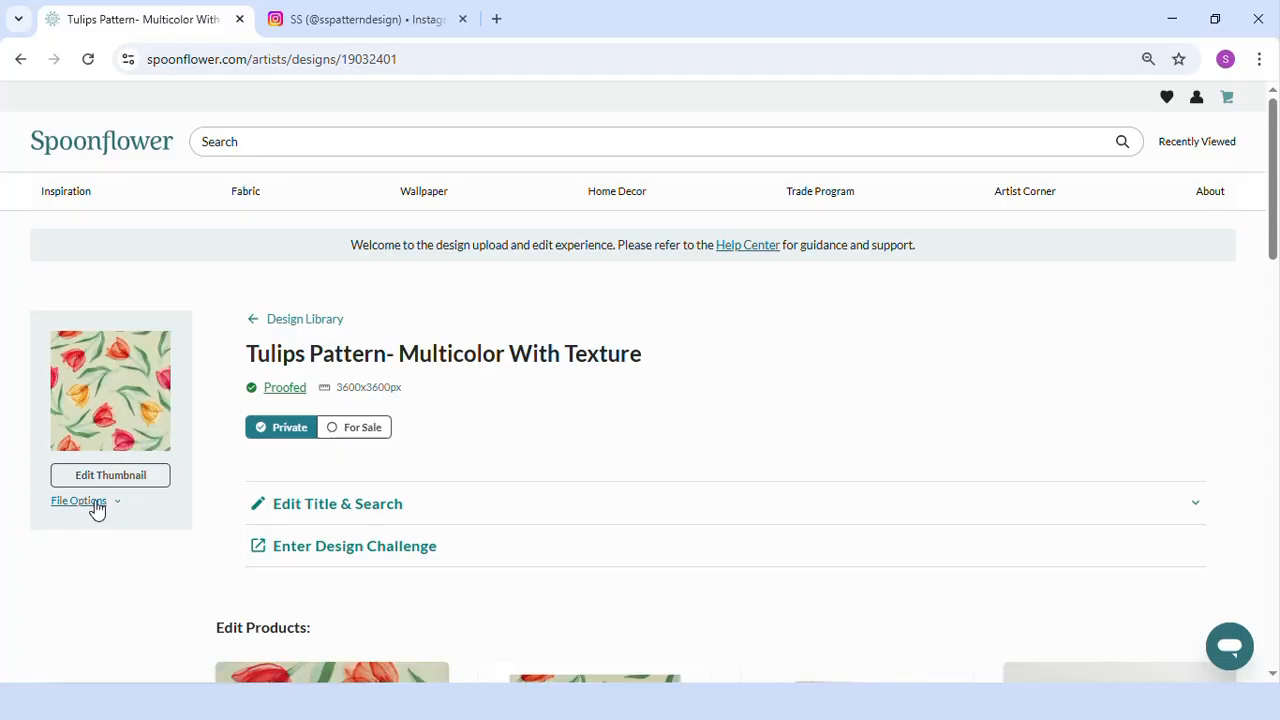
left_click(80, 501)
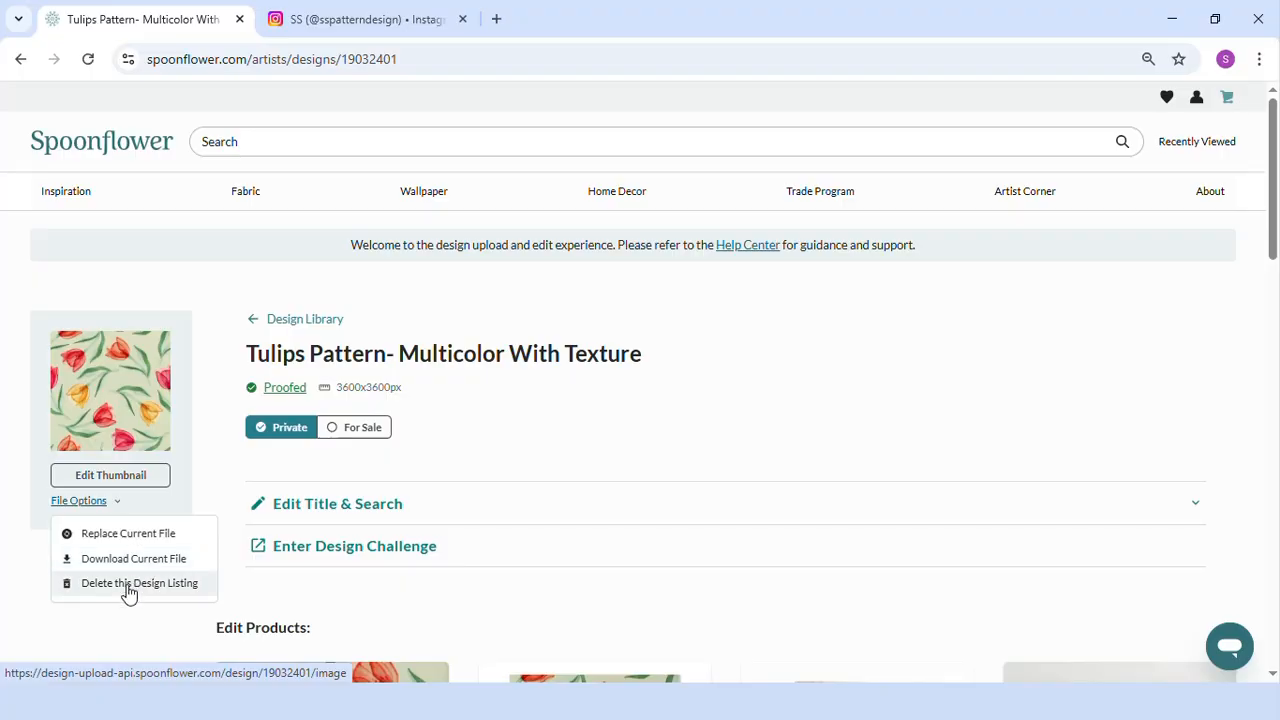
left_click(201, 472)
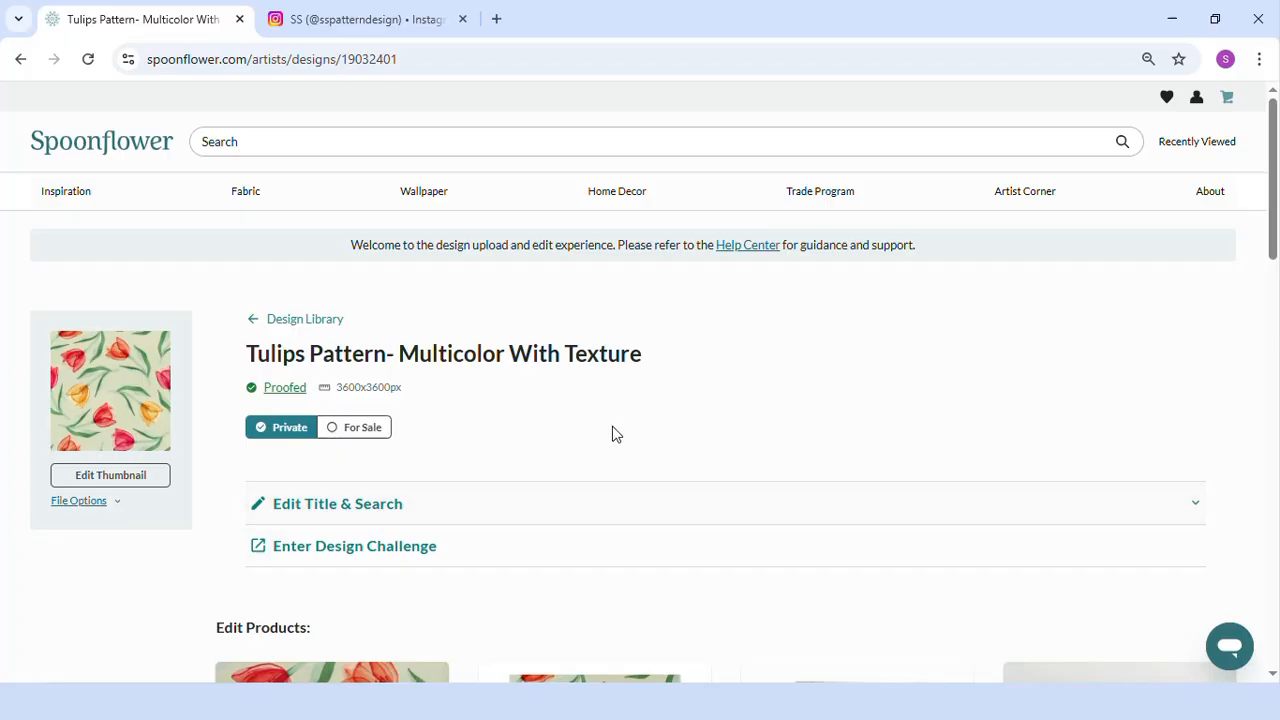
Open the Fabric product for editing and preview it on 42-inch fabric as an 8" x 8" swatch
left_click_drag(1275, 137, 1277, 273)
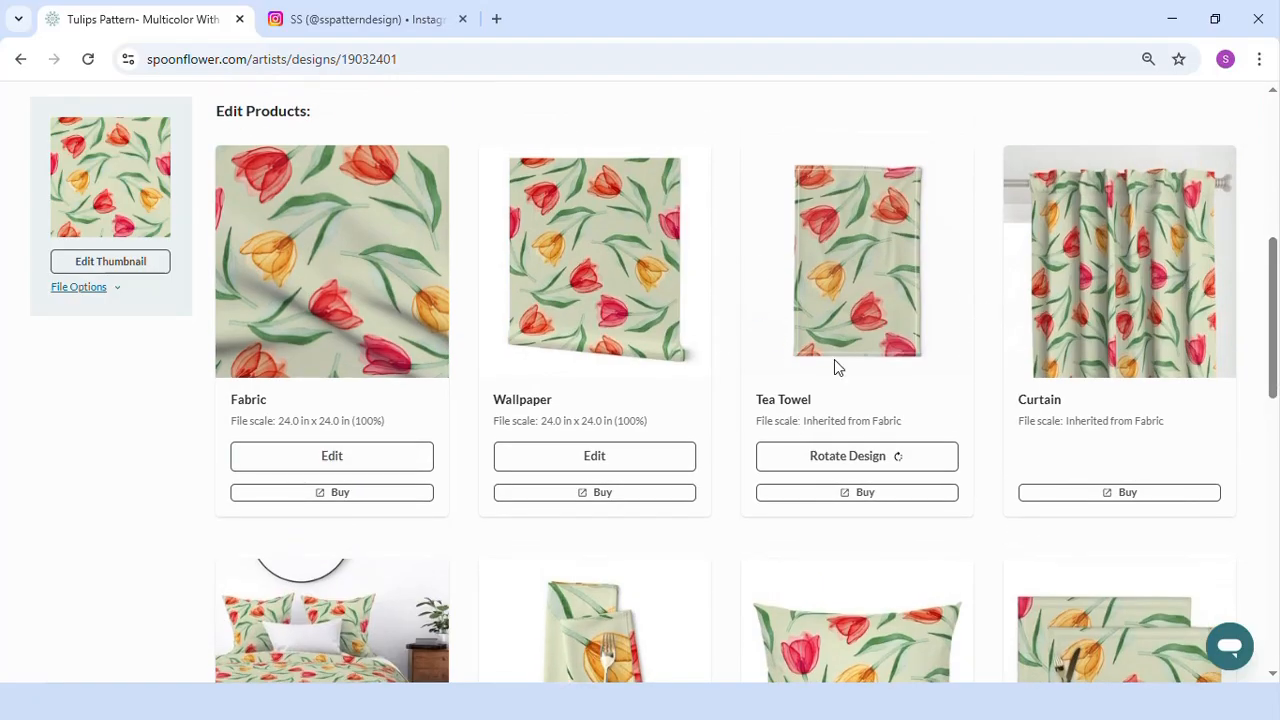
left_click(379, 460)
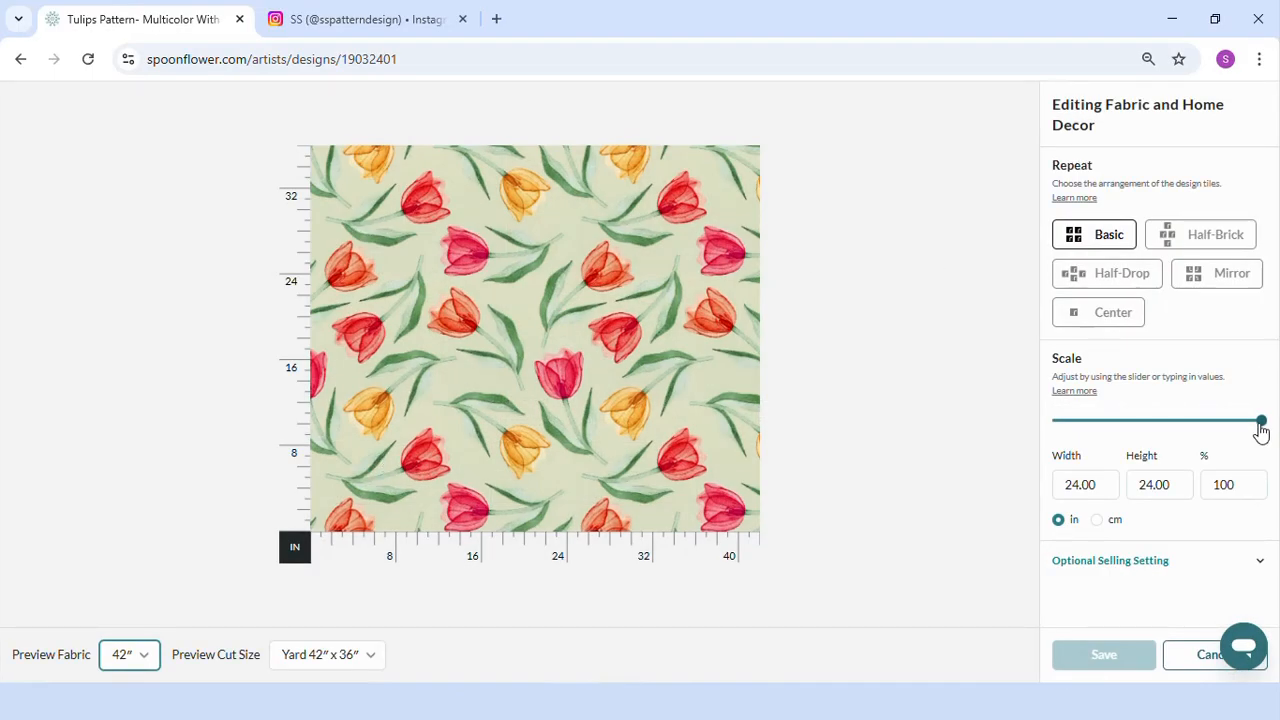
left_click(138, 652)
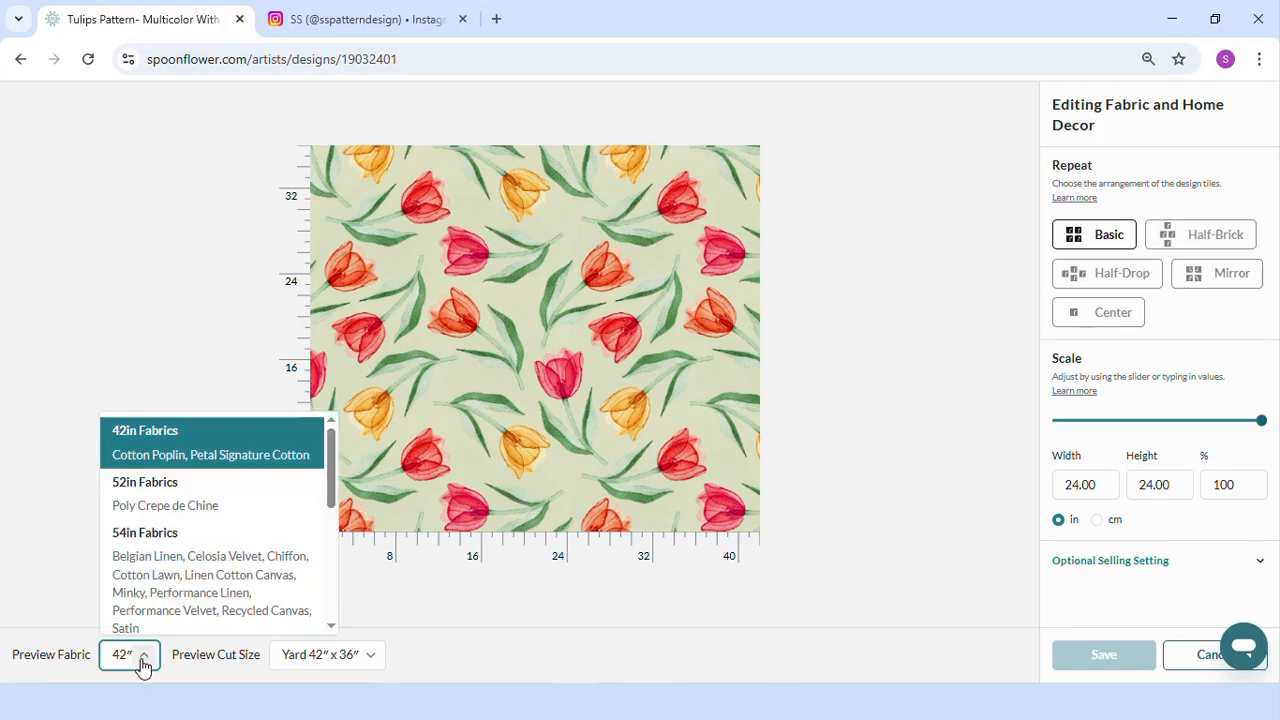
left_click(175, 468)
left_click(323, 660)
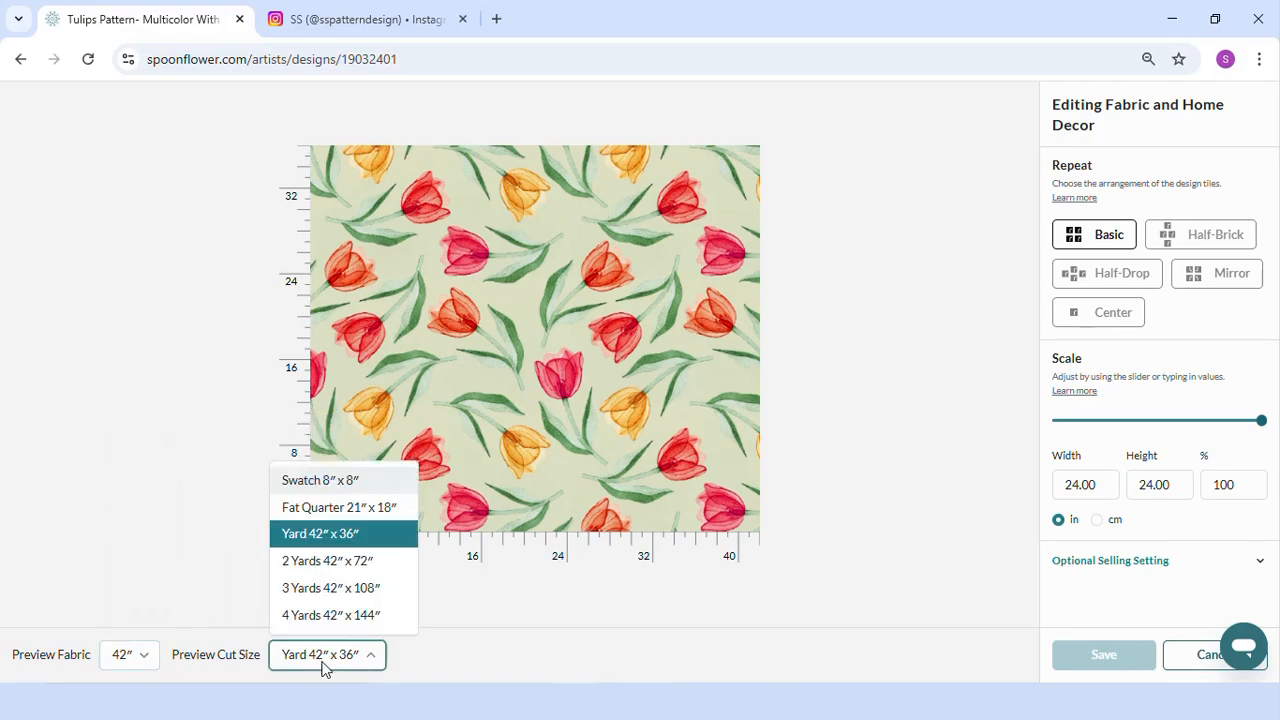
left_click(335, 482)
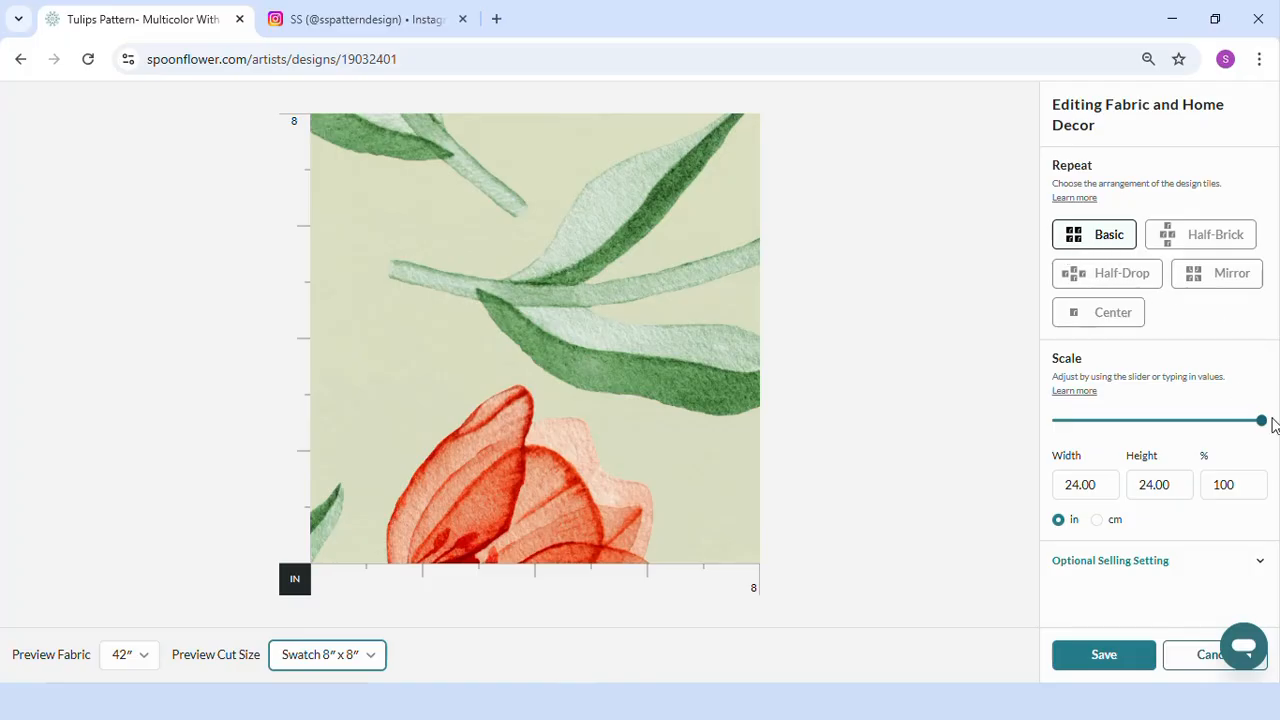
Scale the fabric design down to 50%, giving a 12.00 x 12.00 in repeat
left_click_drag(1262, 428, 1210, 426)
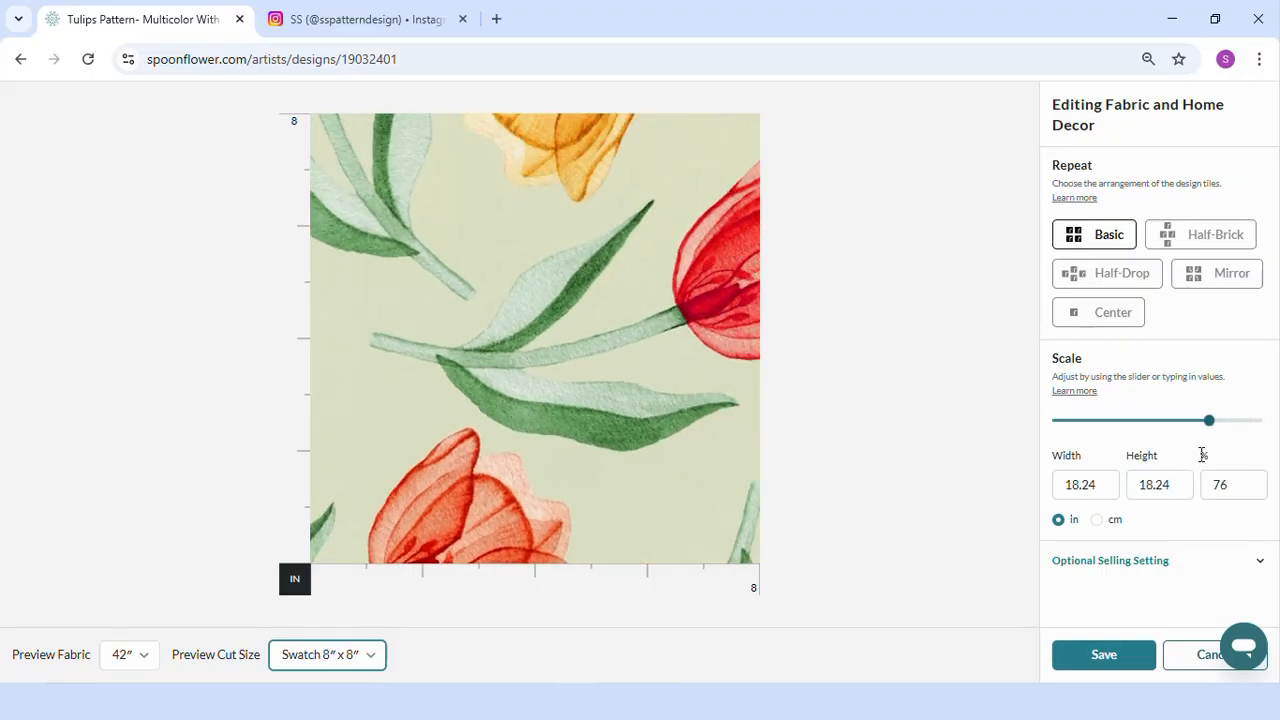
left_click(1207, 428)
left_click_drag(1207, 428, 1153, 428)
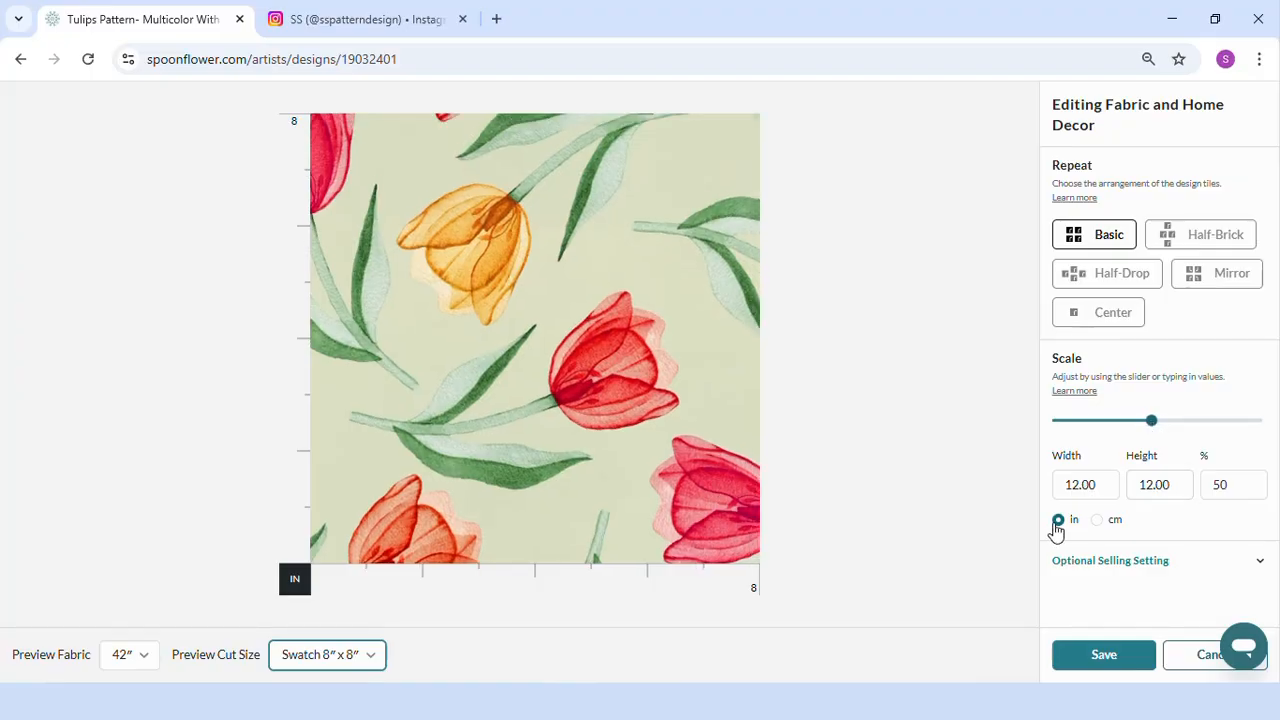
Preview the fabric as a Fat Quarter 21" x 18", expand its optional selling settings and save the fabric edits
left_click(327, 655)
left_click(335, 605)
left_click(1112, 561)
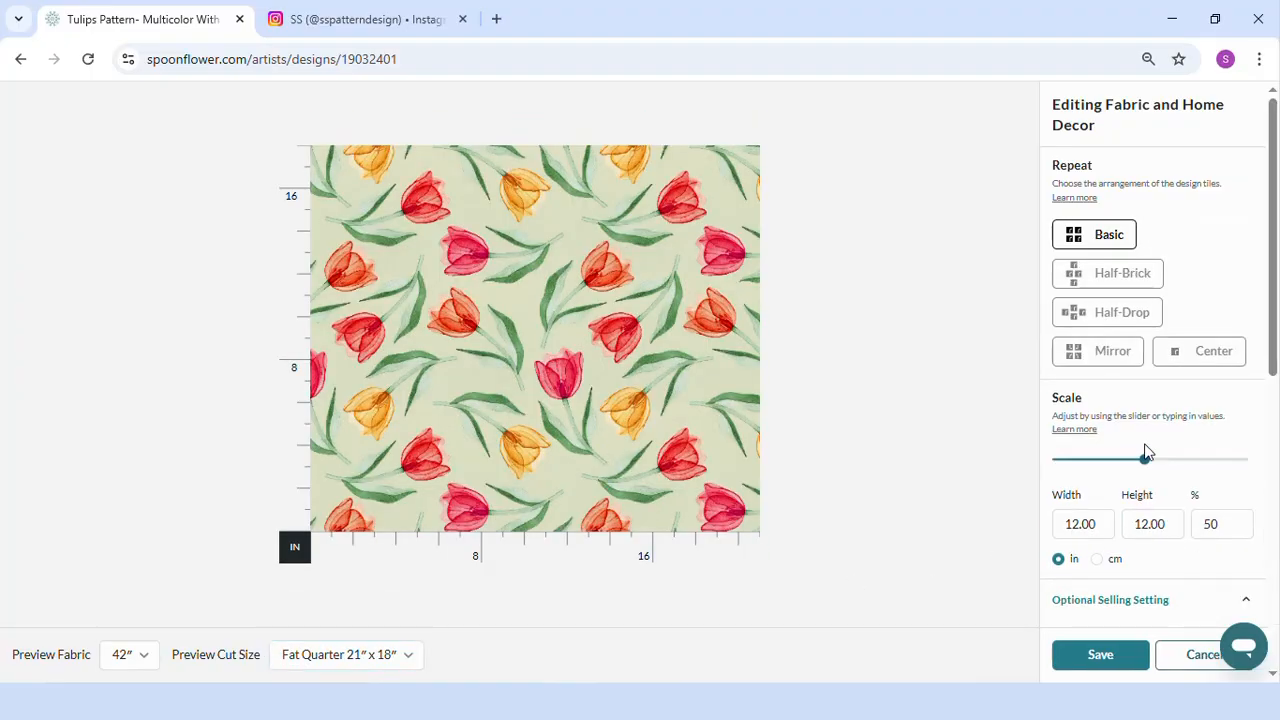
left_click(1101, 658)
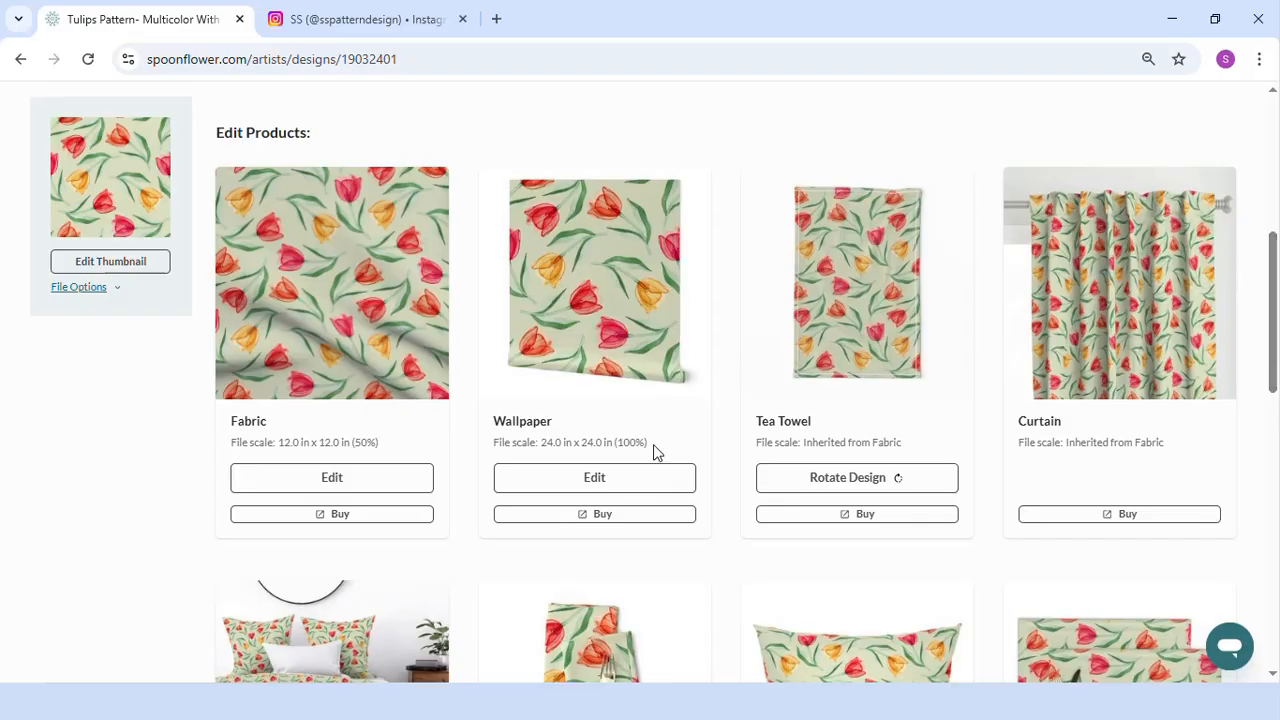
Preview the wallpaper version with the mockup at 2 Rolls Wide (48"), and leave its editor without saving
left_click(603, 488)
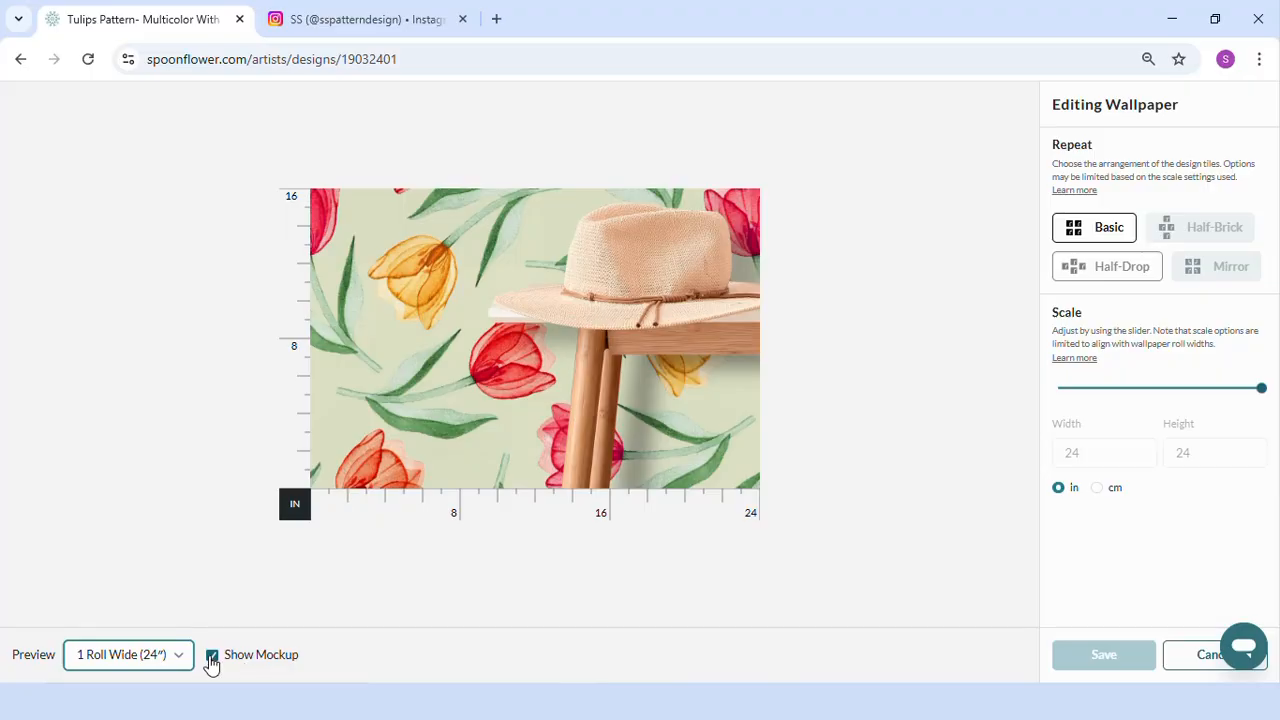
left_click(211, 658)
left_click(211, 658)
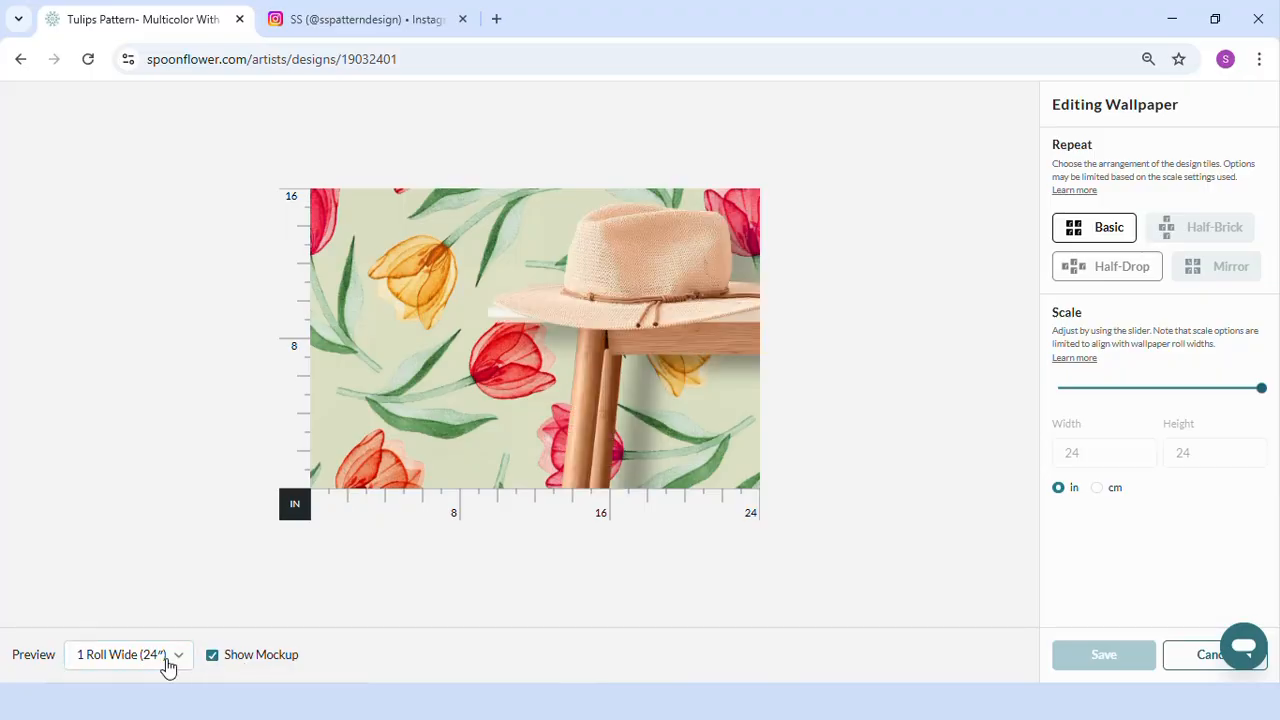
left_click(163, 660)
left_click(163, 615)
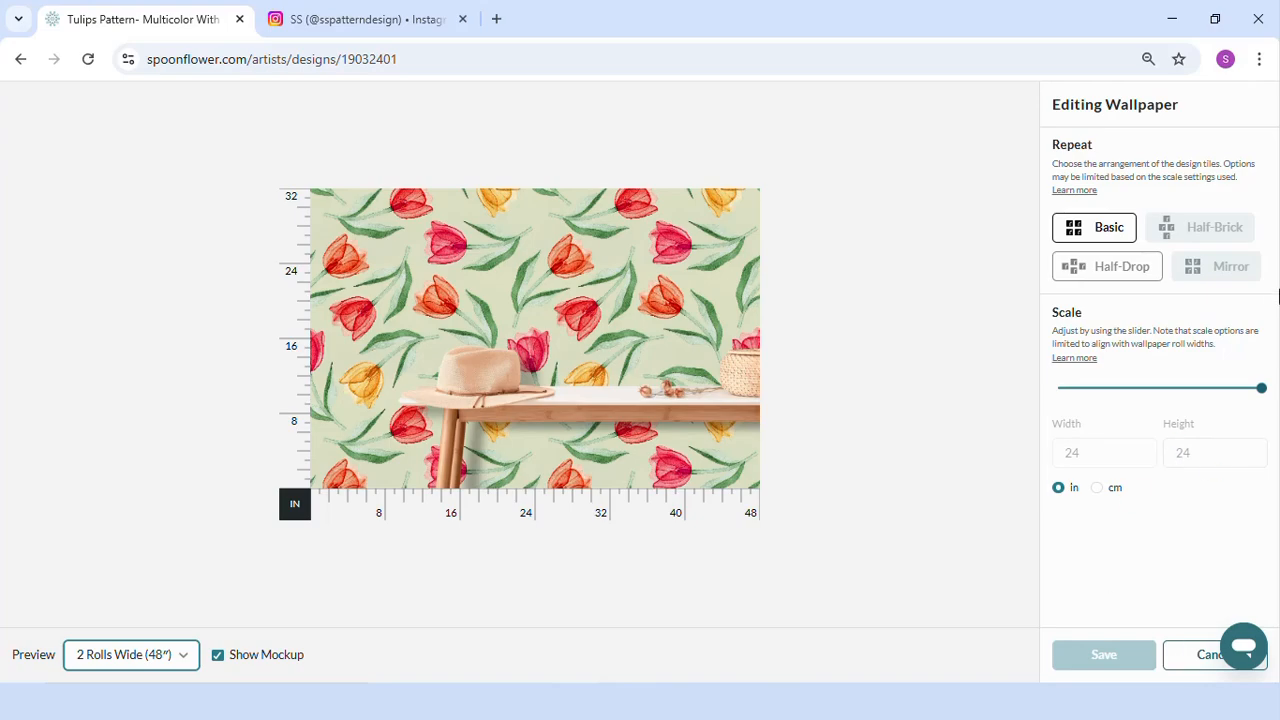
left_click(1188, 665)
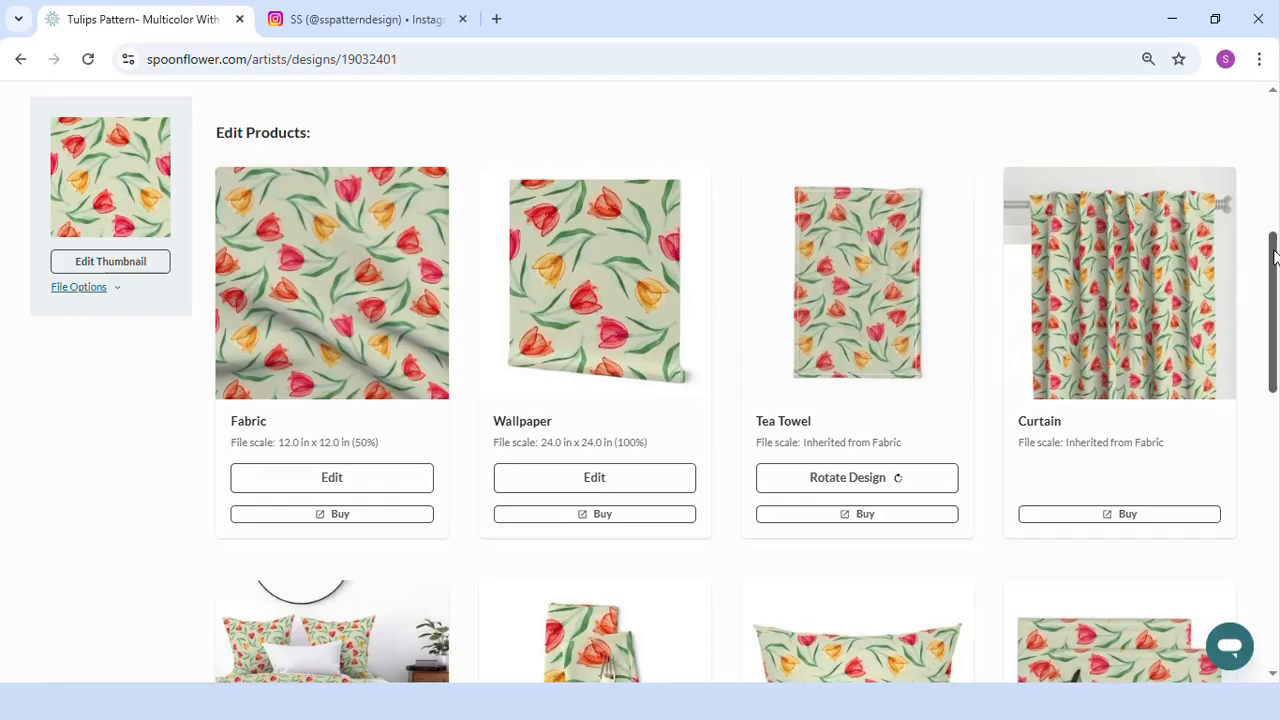
Give the design the description "A transparent watercolor pattern of spring tulips featuring a textured floral design in multiple colors."
left_click_drag(1274, 258, 1276, 318)
left_click(735, 562)
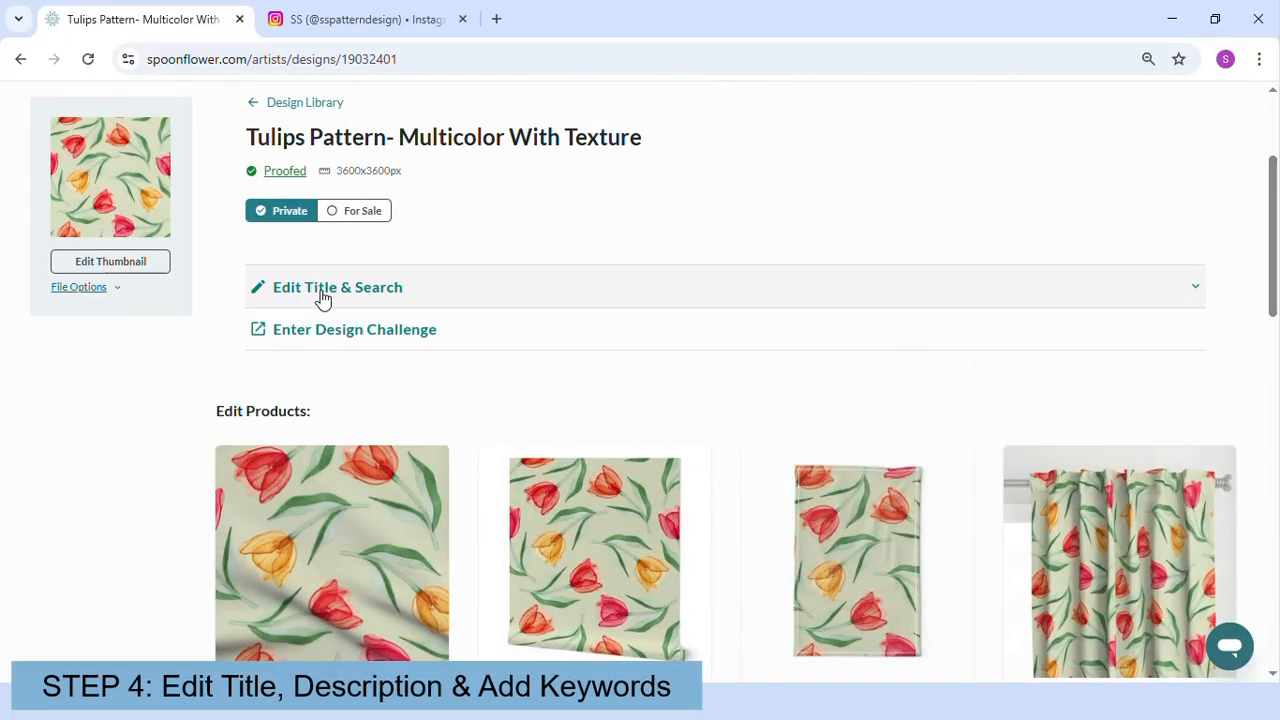
left_click(322, 290)
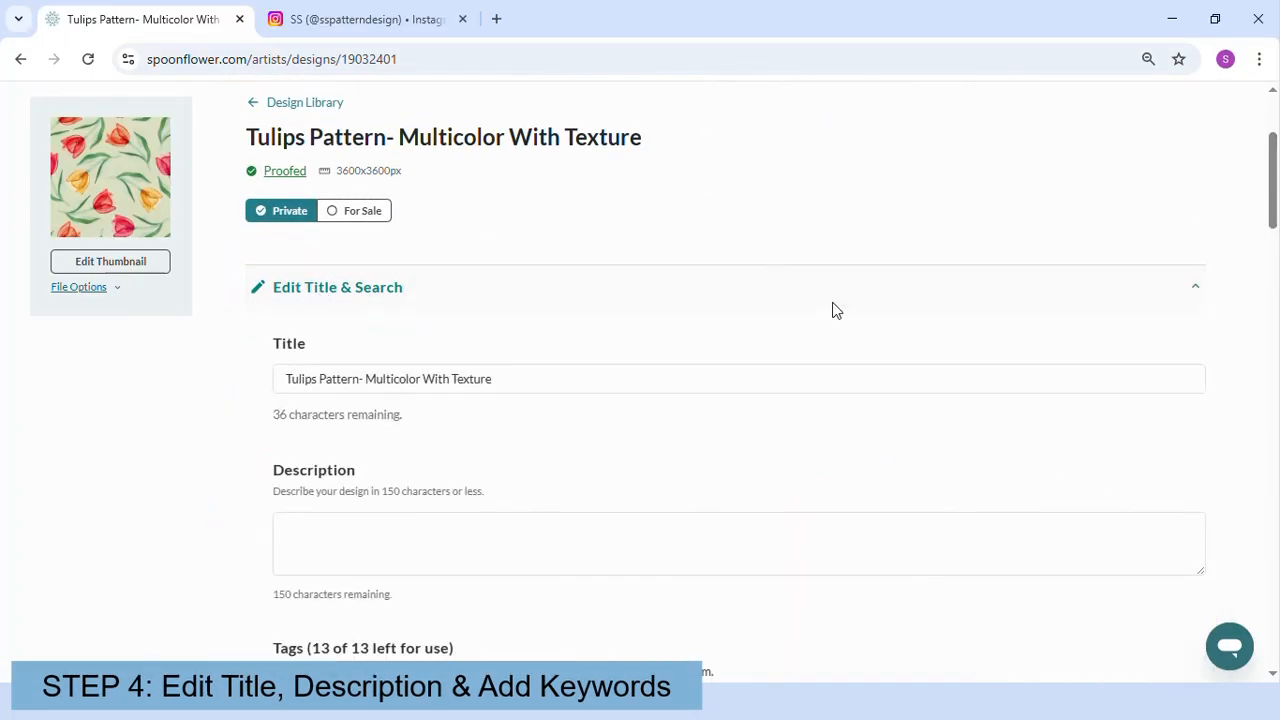
left_click_drag(1272, 149, 1272, 182)
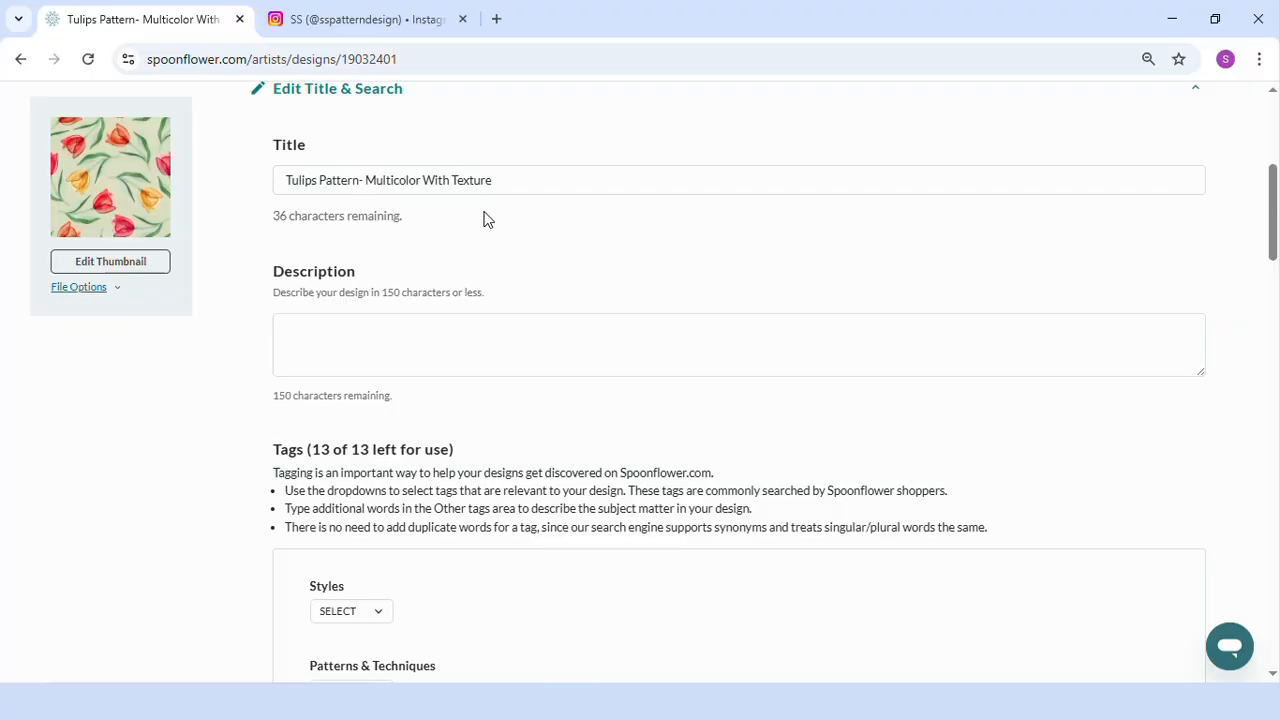
left_click(283, 328)
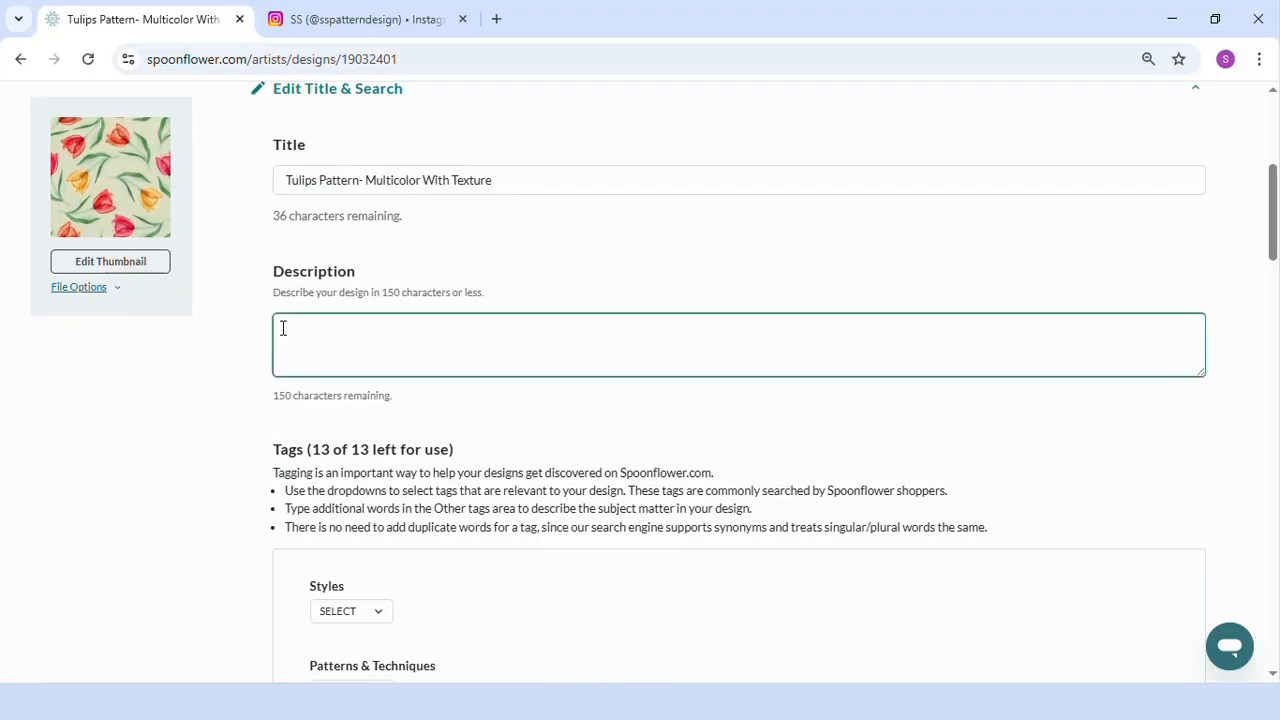
type("A tra")
key("BackSpace")
type("ransparent watercolor pattern of spring ")
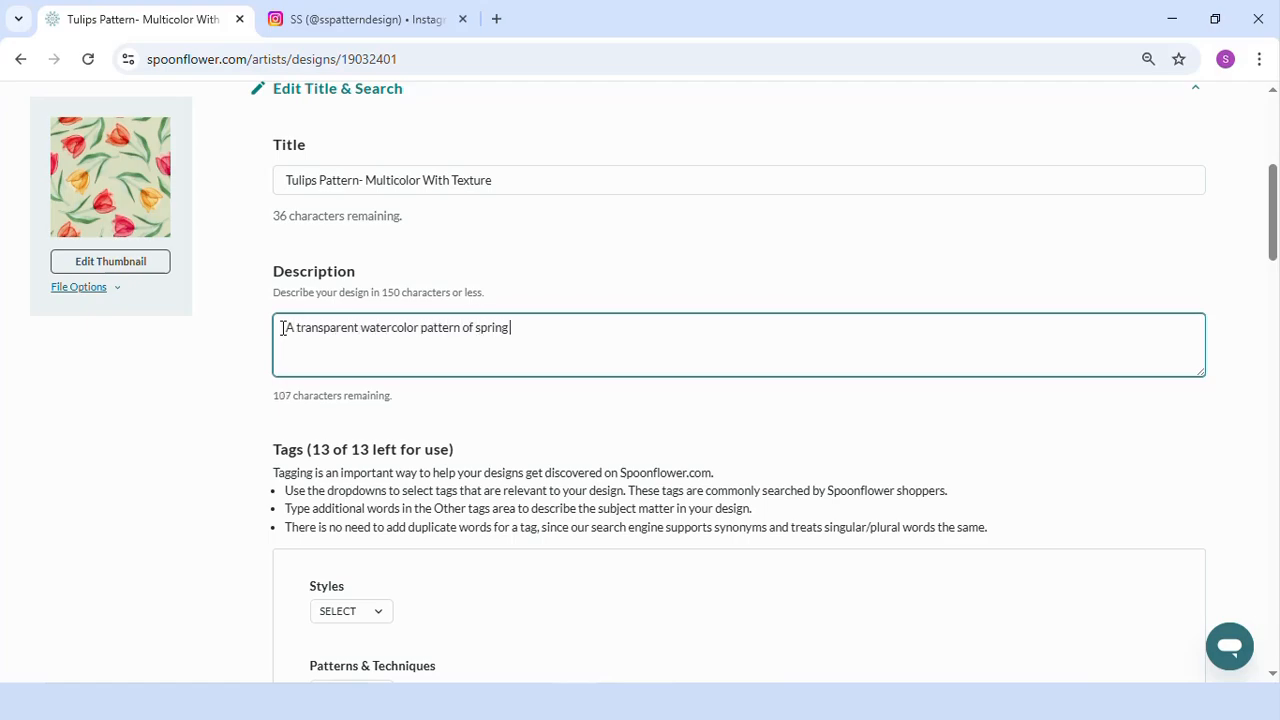
type("tulips featuring a")
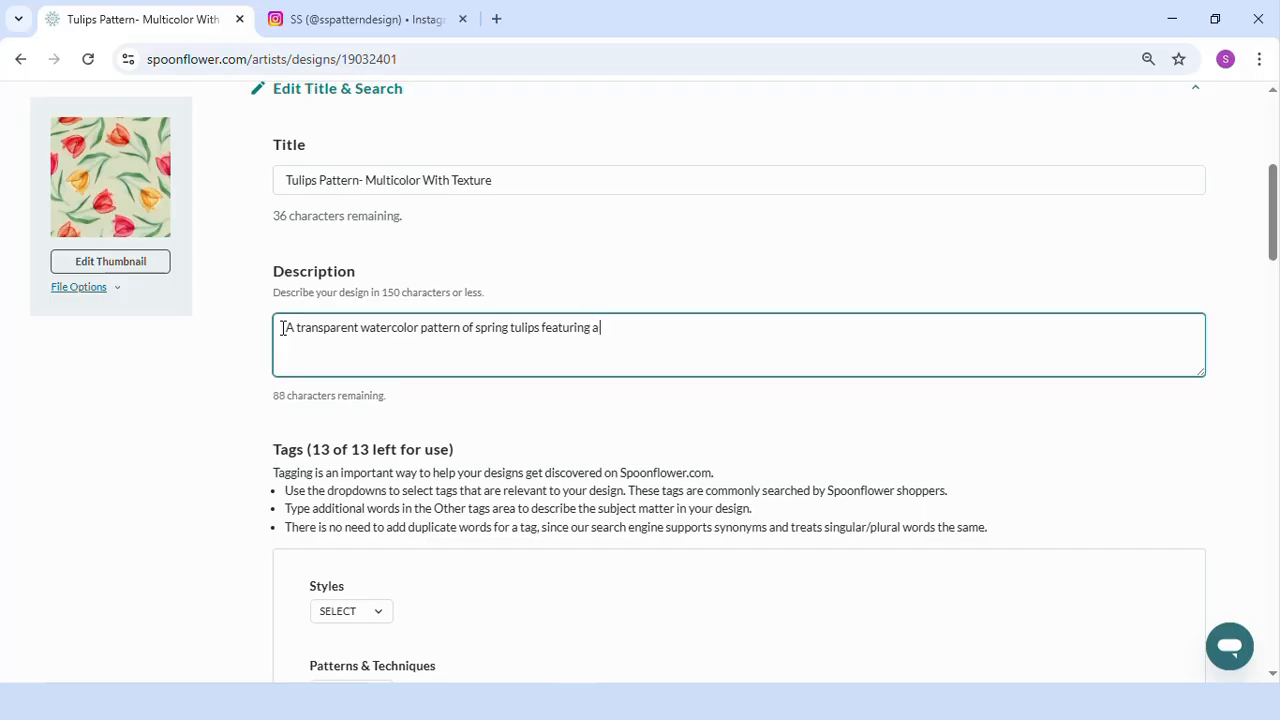
type(" textured floral design")
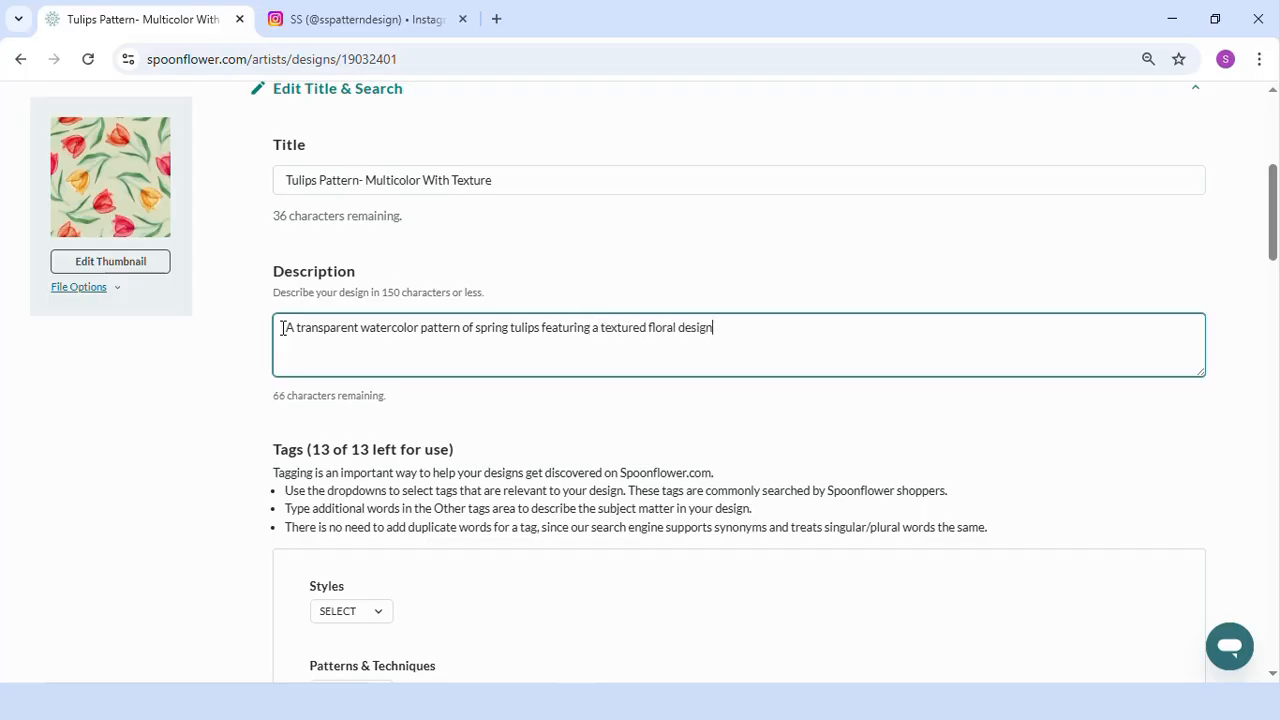
type(" in multiple colors.")
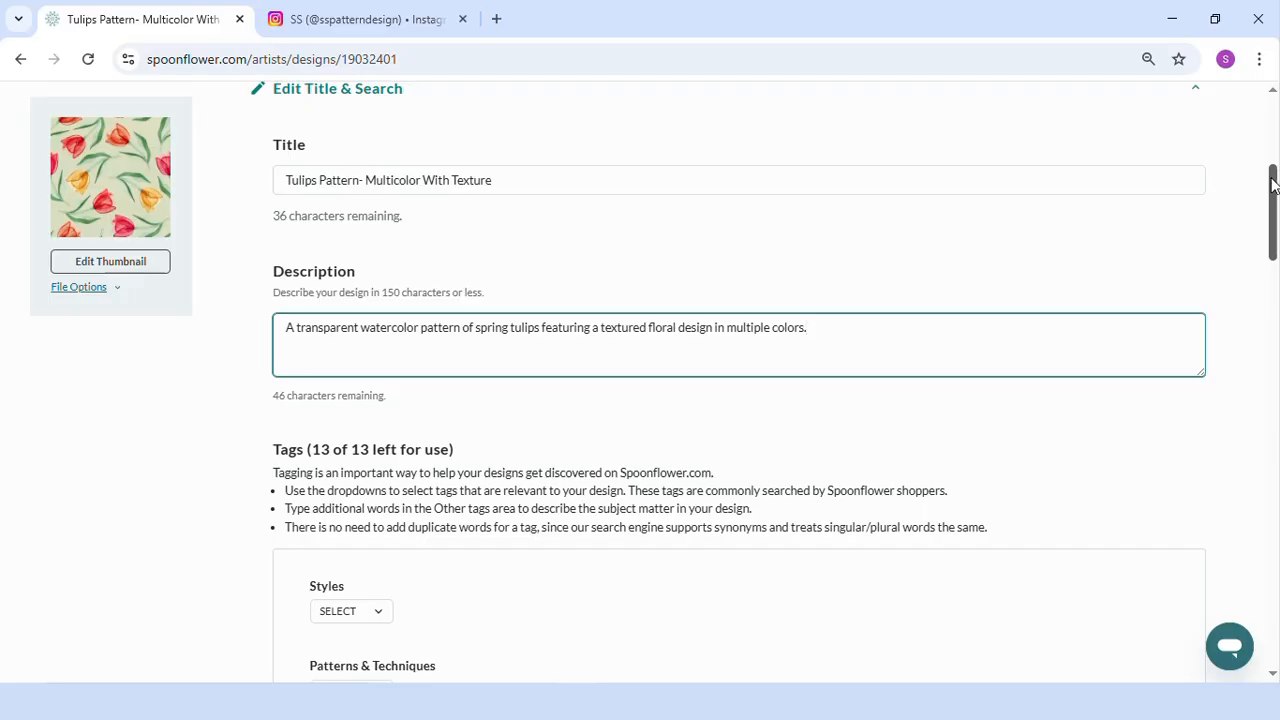
Look through the available Styles tags without choosing one
left_click_drag(1272, 185, 1262, 238)
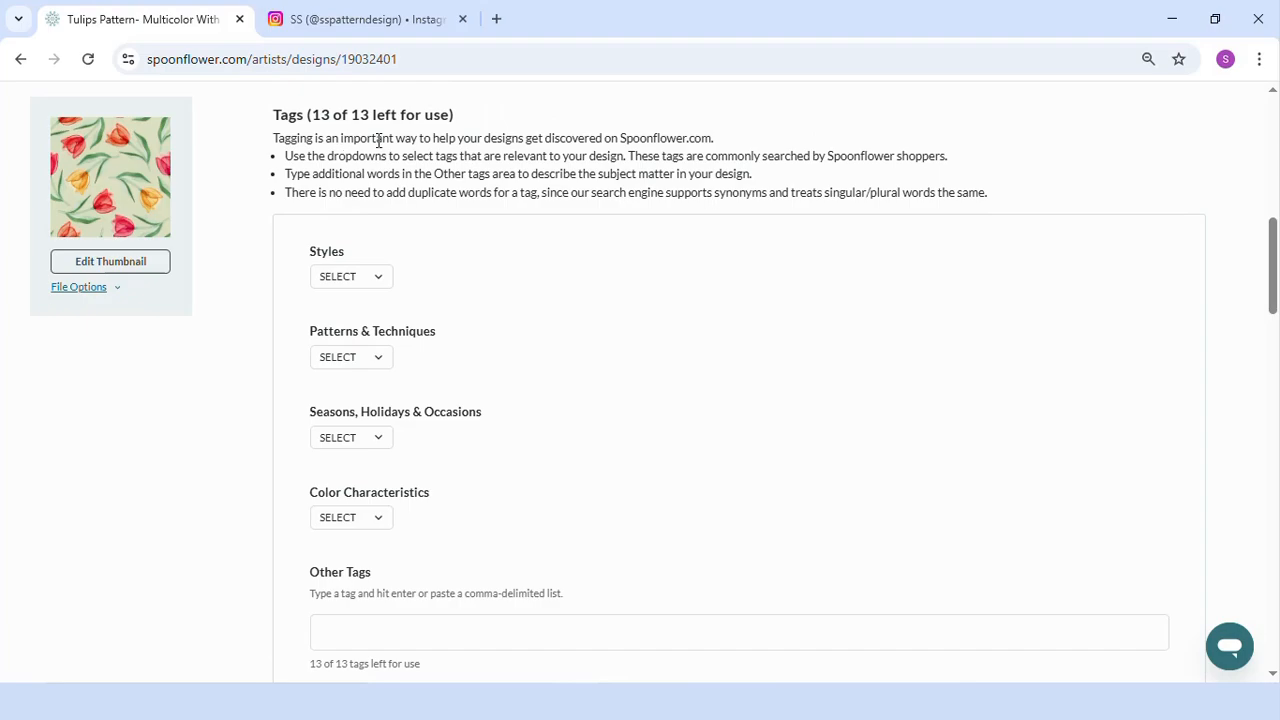
left_click(352, 278)
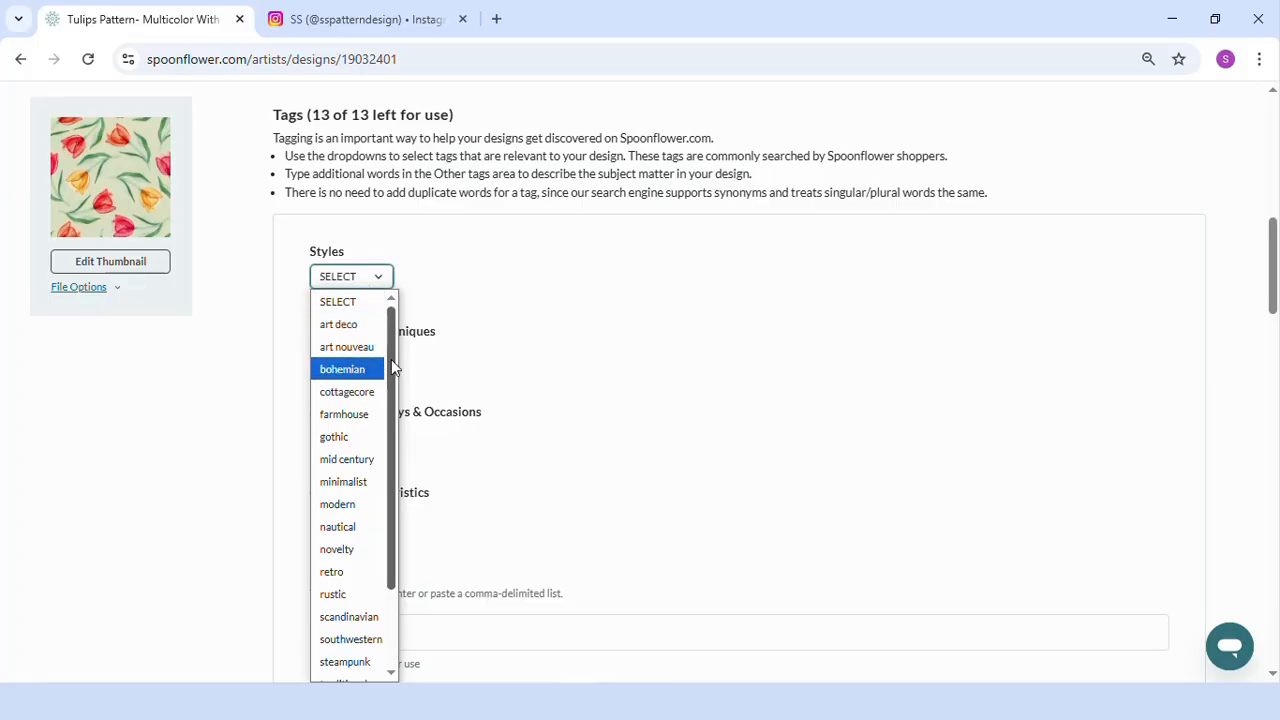
left_click_drag(392, 359, 397, 500)
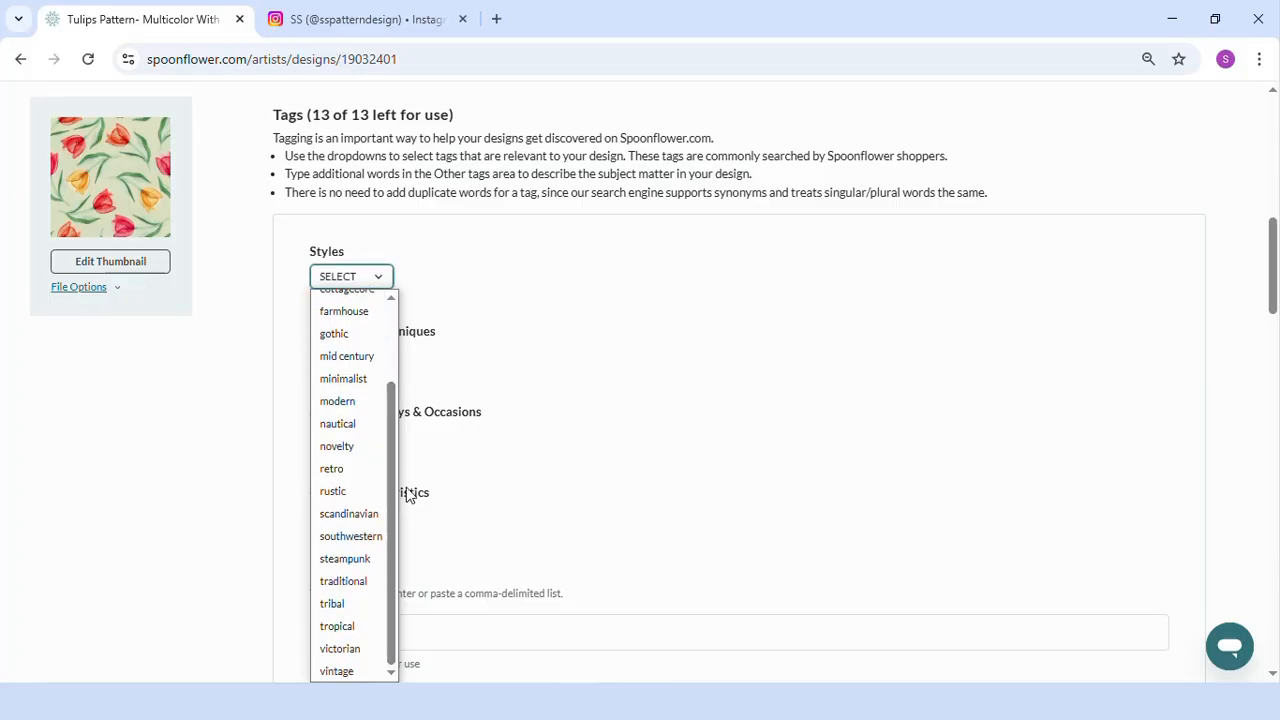
left_click(611, 449)
Tag the design as floral under Patterns & Techniques, spring under Seasons, Holidays & Occasions, and bold under Color Characteristics
left_click(348, 357)
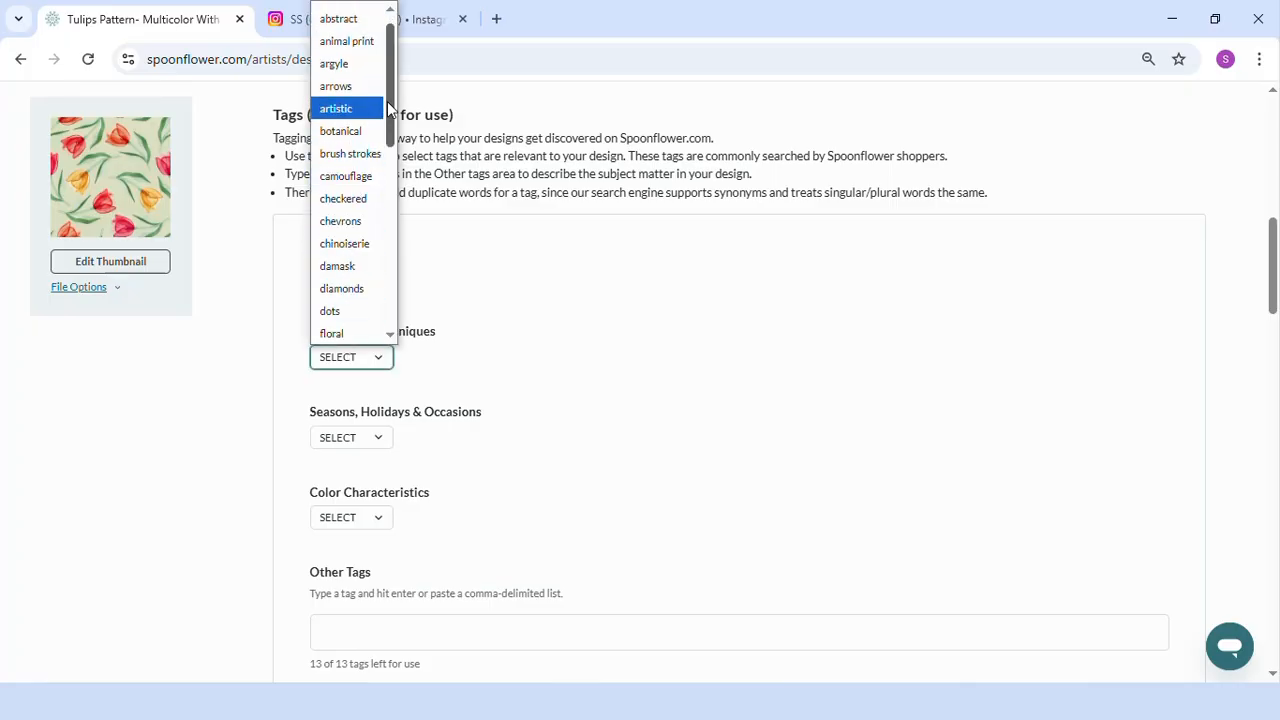
left_click(337, 336)
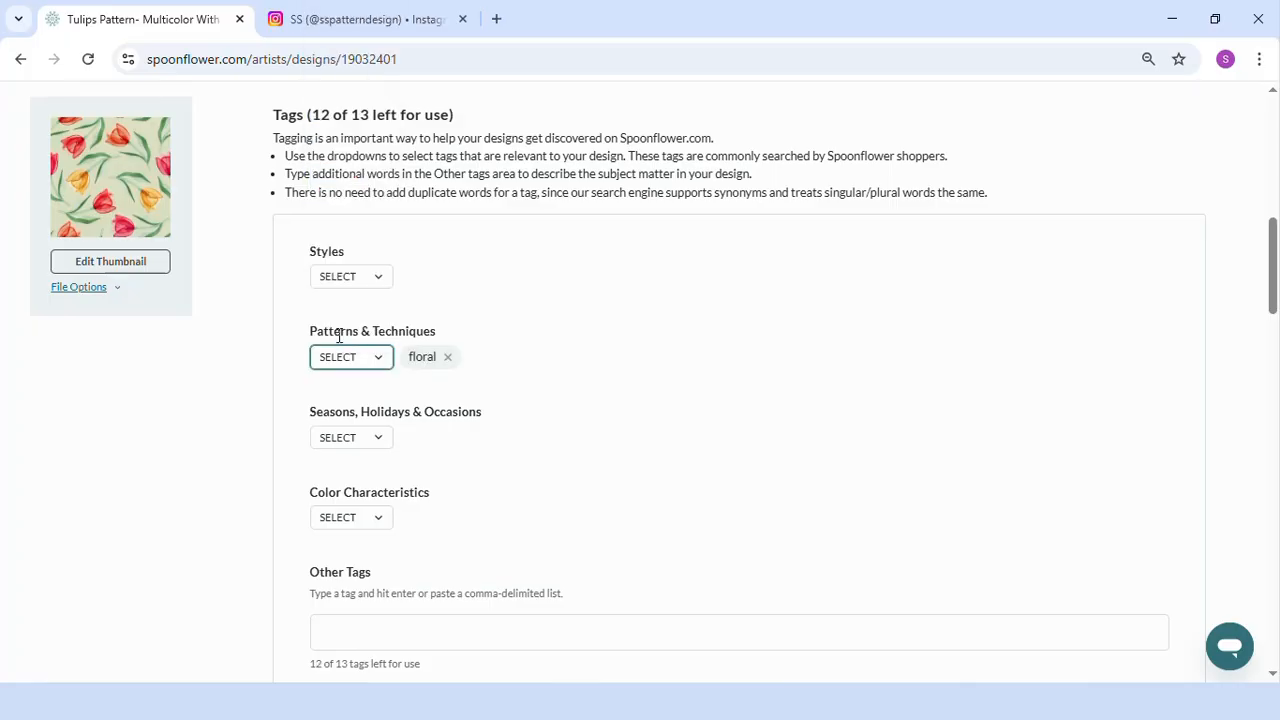
left_click(357, 437)
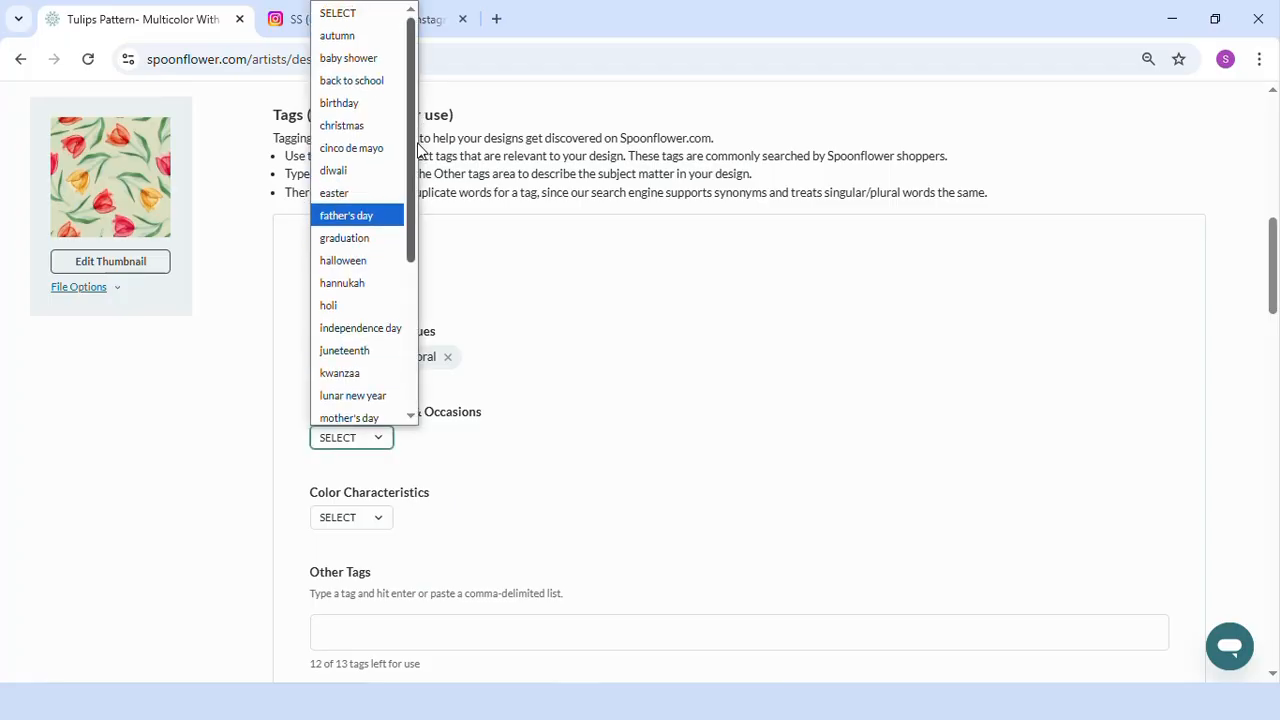
left_click_drag(418, 148, 418, 286)
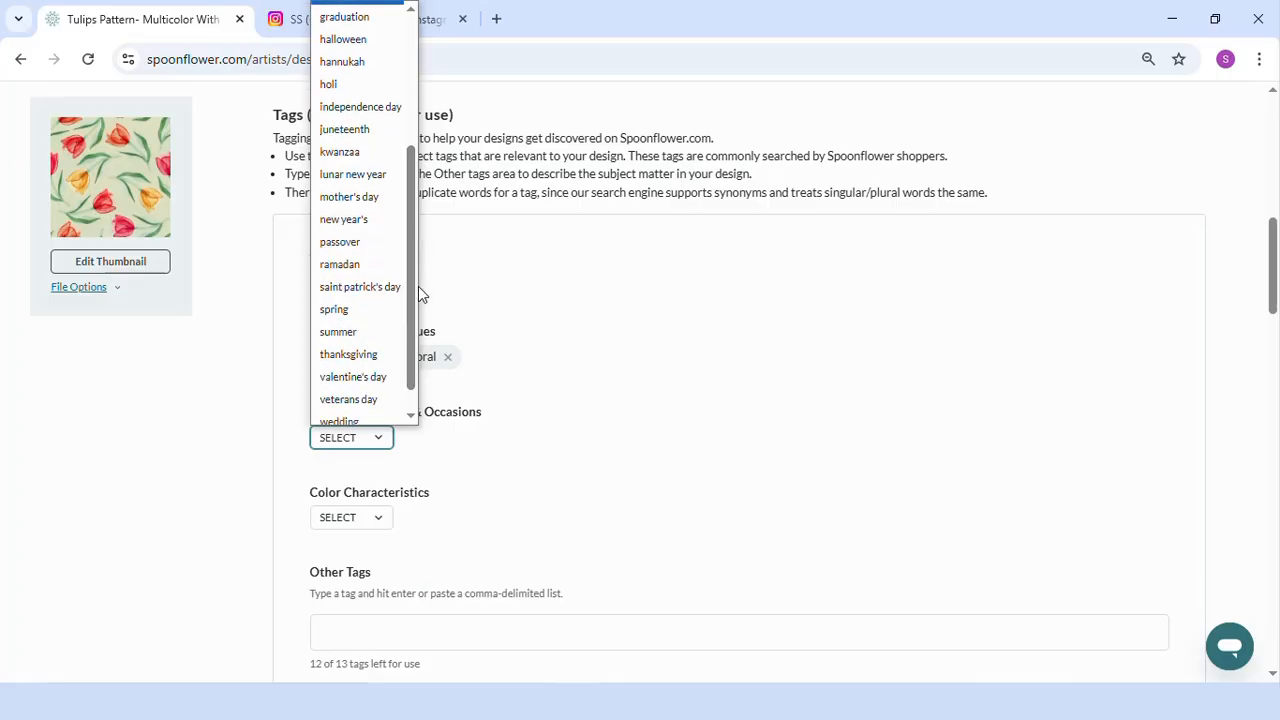
left_click(392, 311)
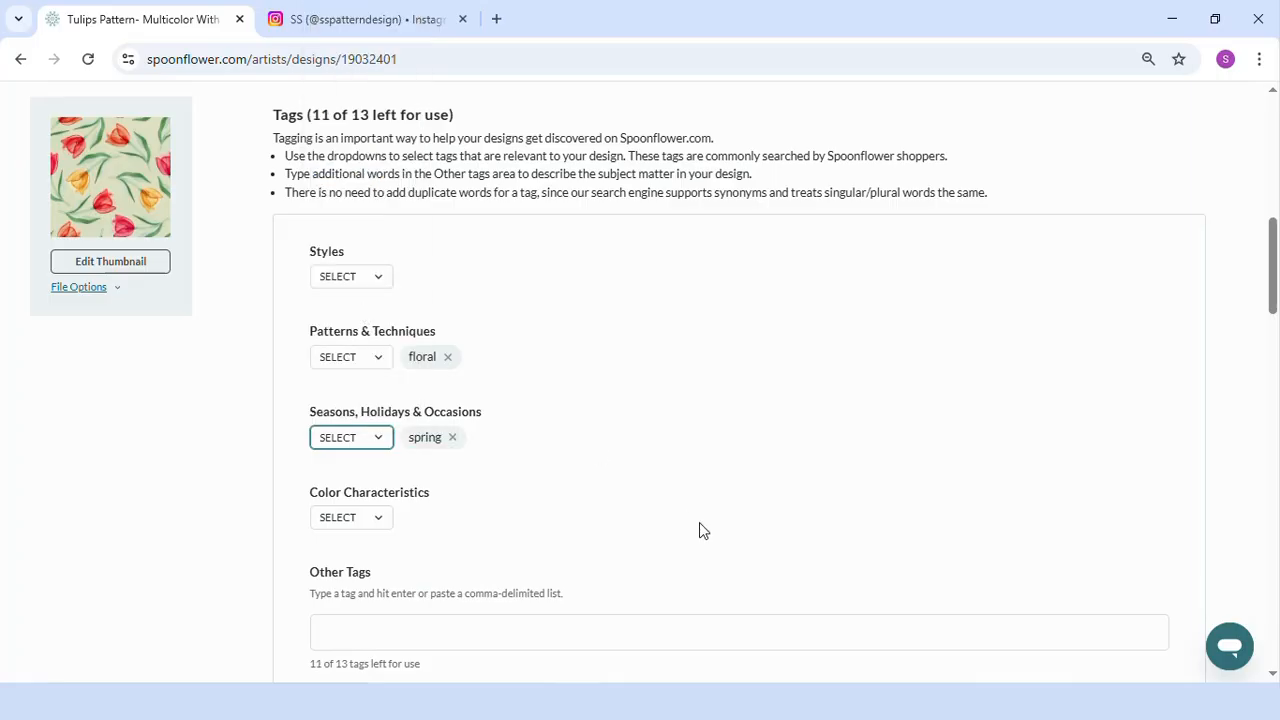
left_click(351, 520)
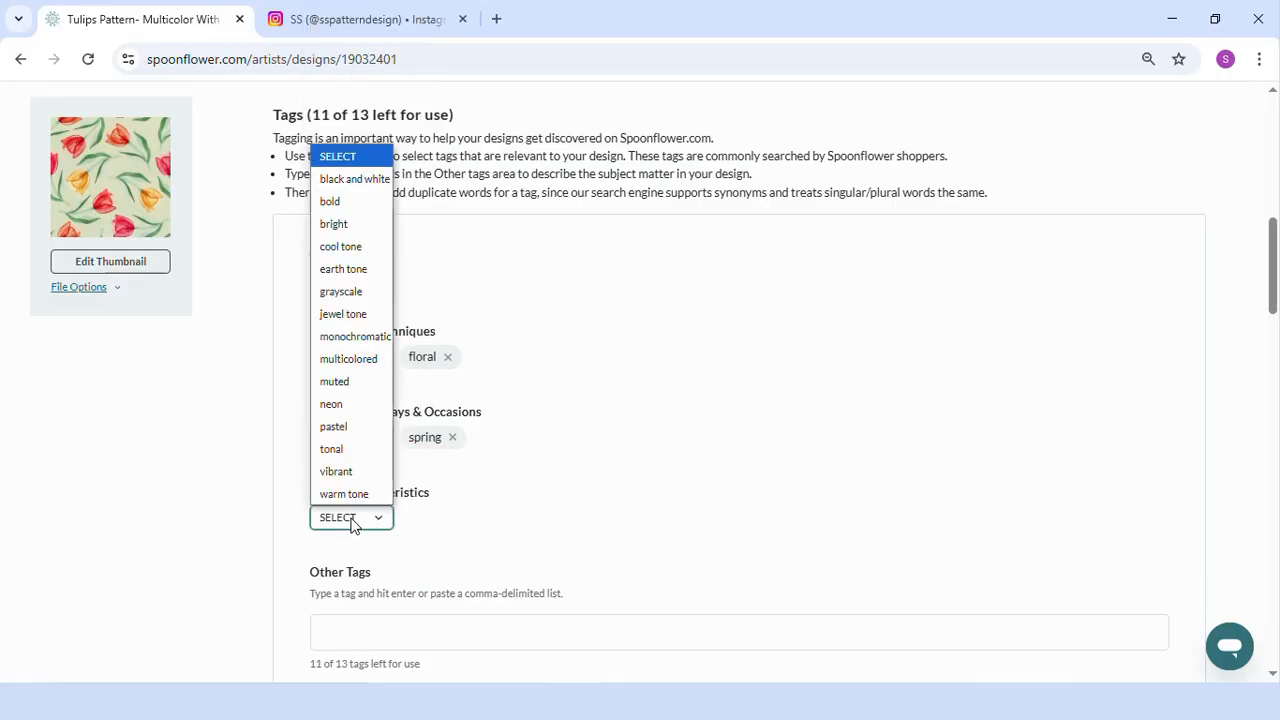
left_click(343, 204)
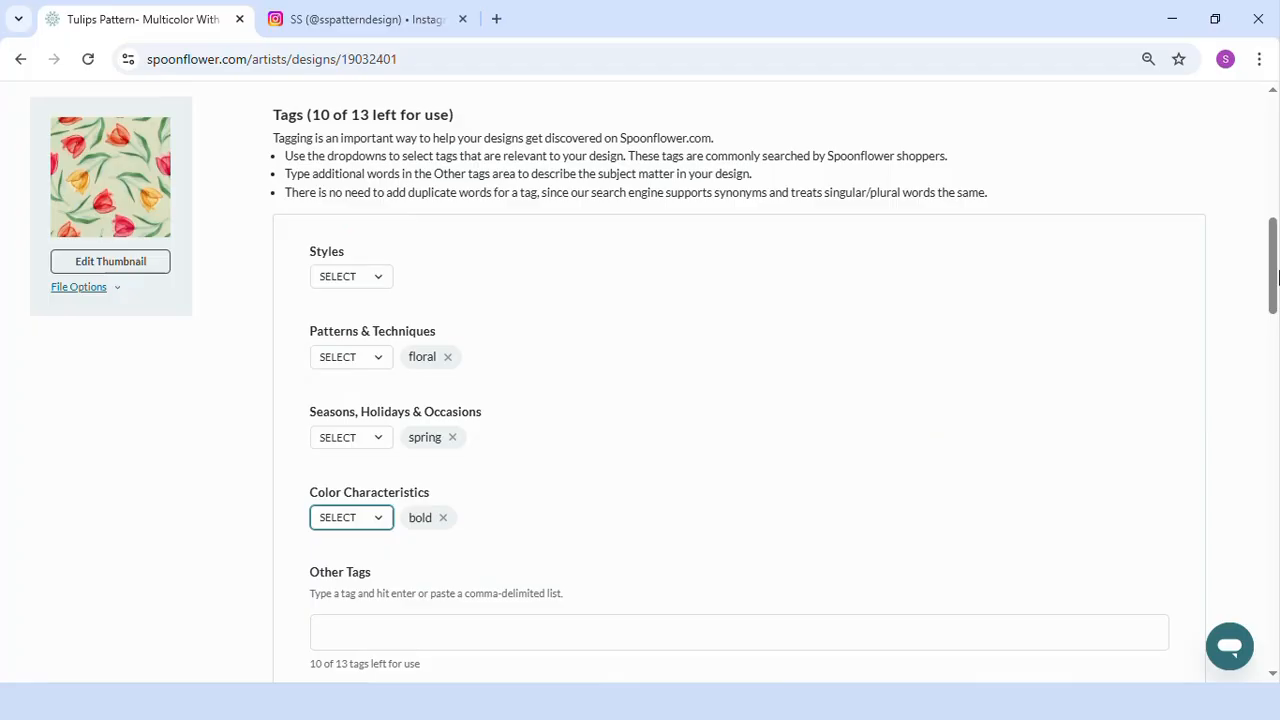
Add the search tags "watercolor florals", "flowers" and "botanical" to the design through its Other Tags
mouse_move(1274, 258)
left_mouse_down()
mouse_move(1277, 287)
mouse_move(1279, 261)
left_mouse_up()
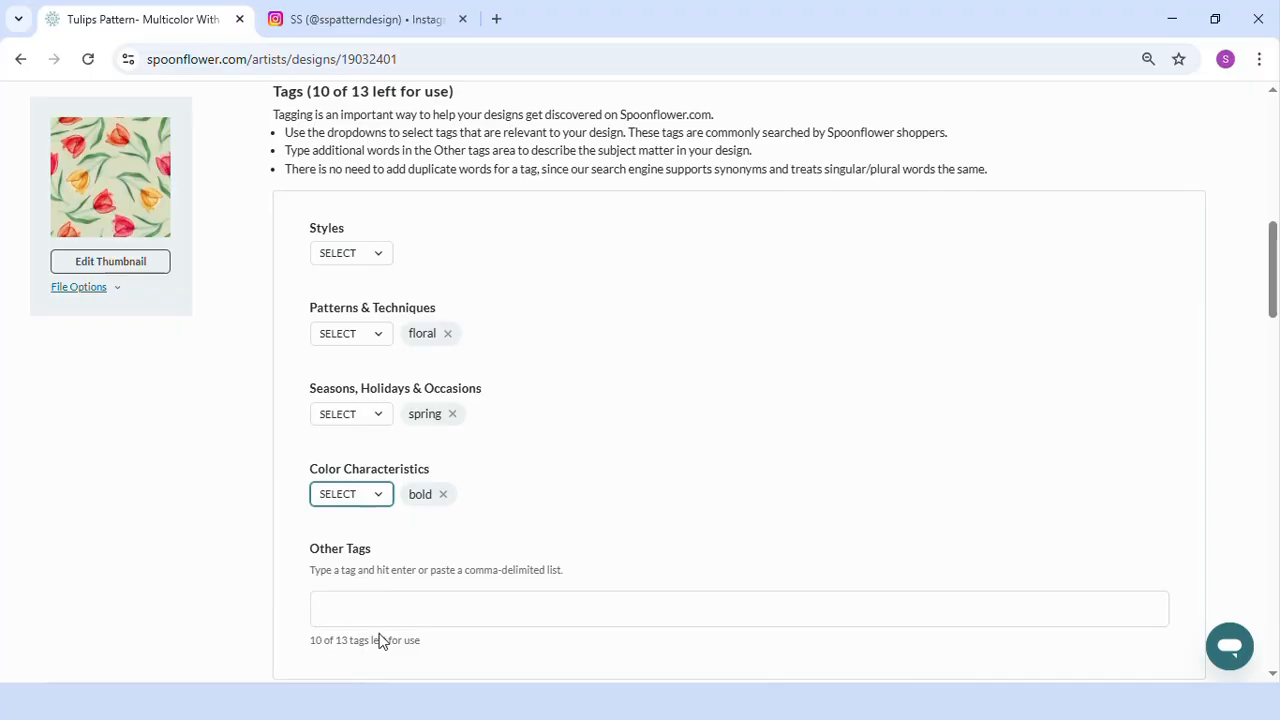
left_click(331, 613)
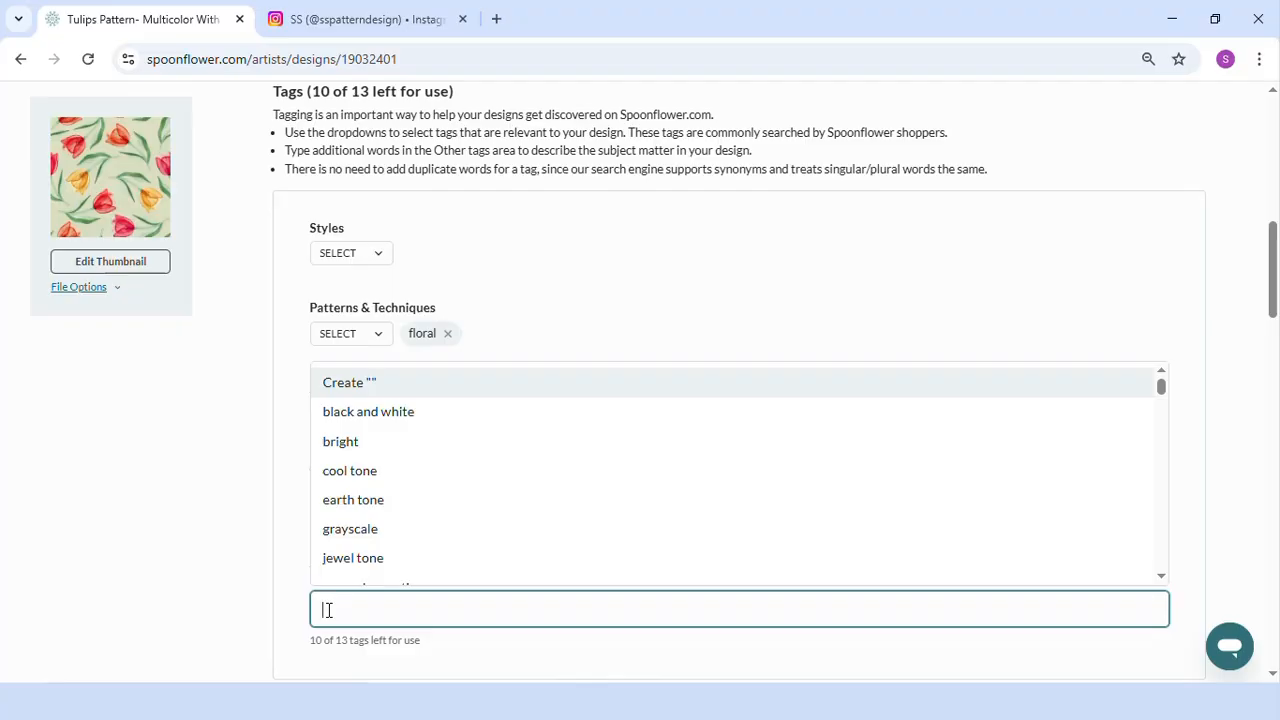
type("water")
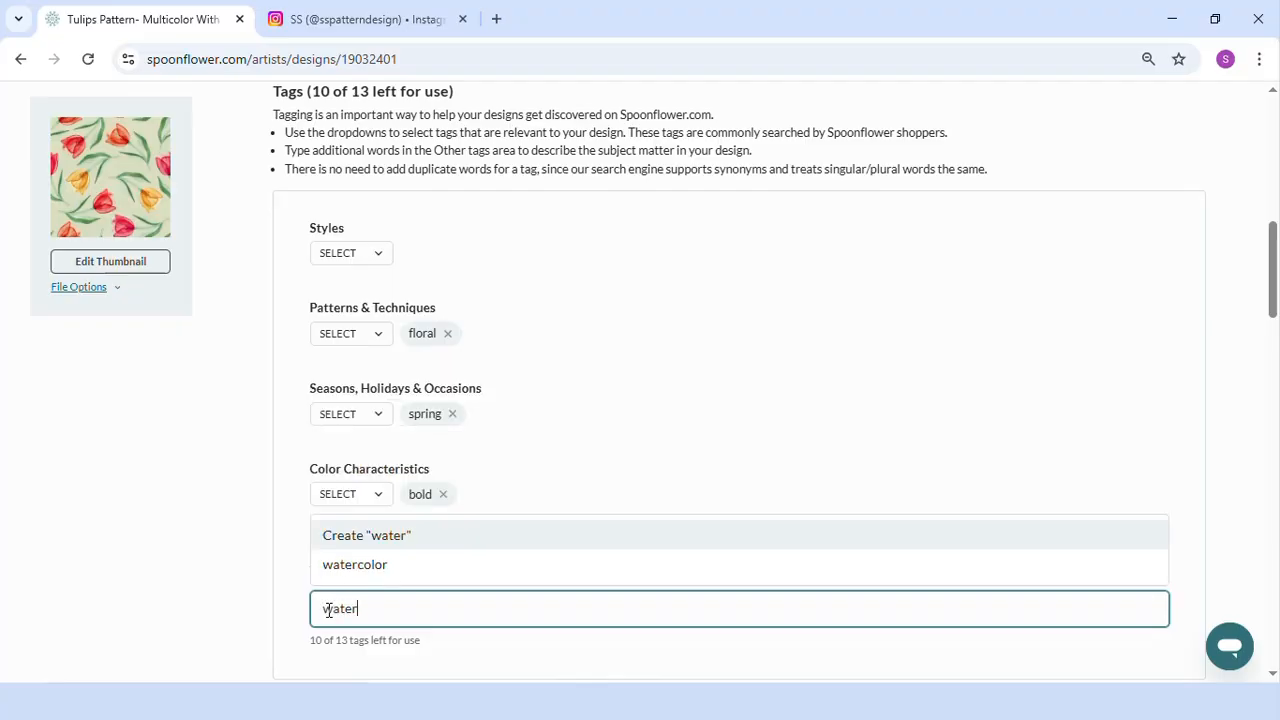
type("color florals")
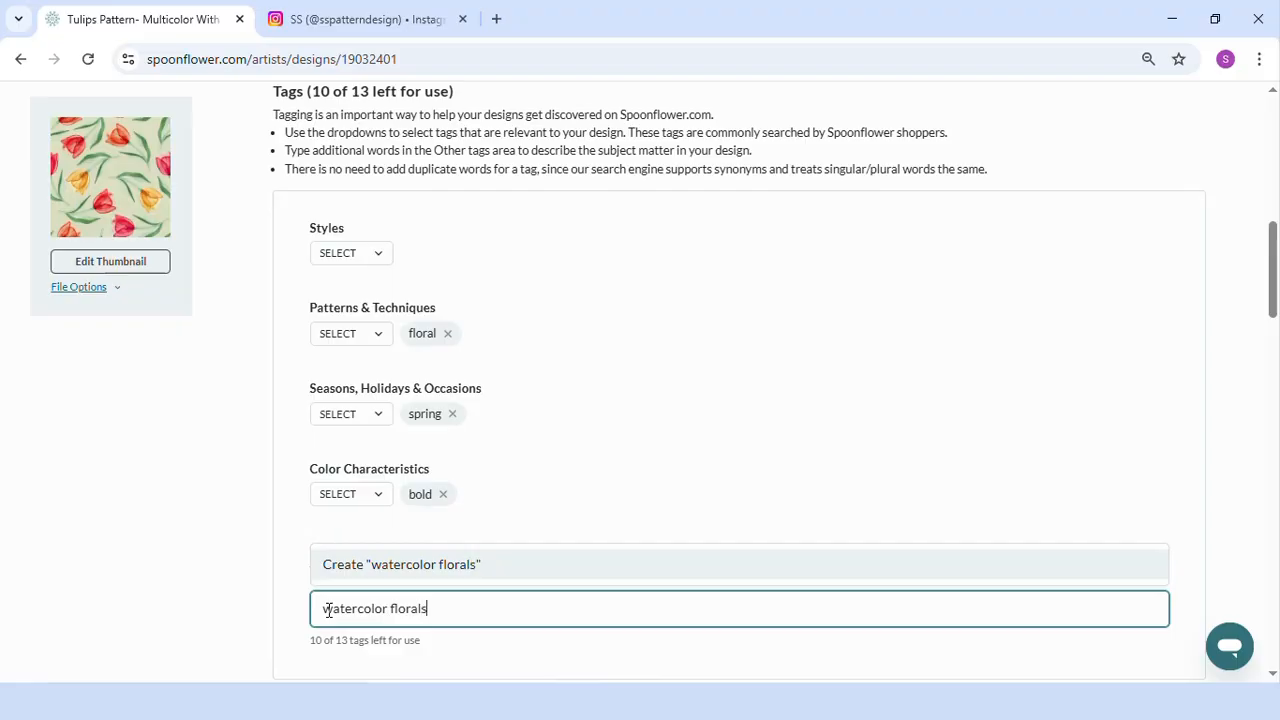
key("Return")
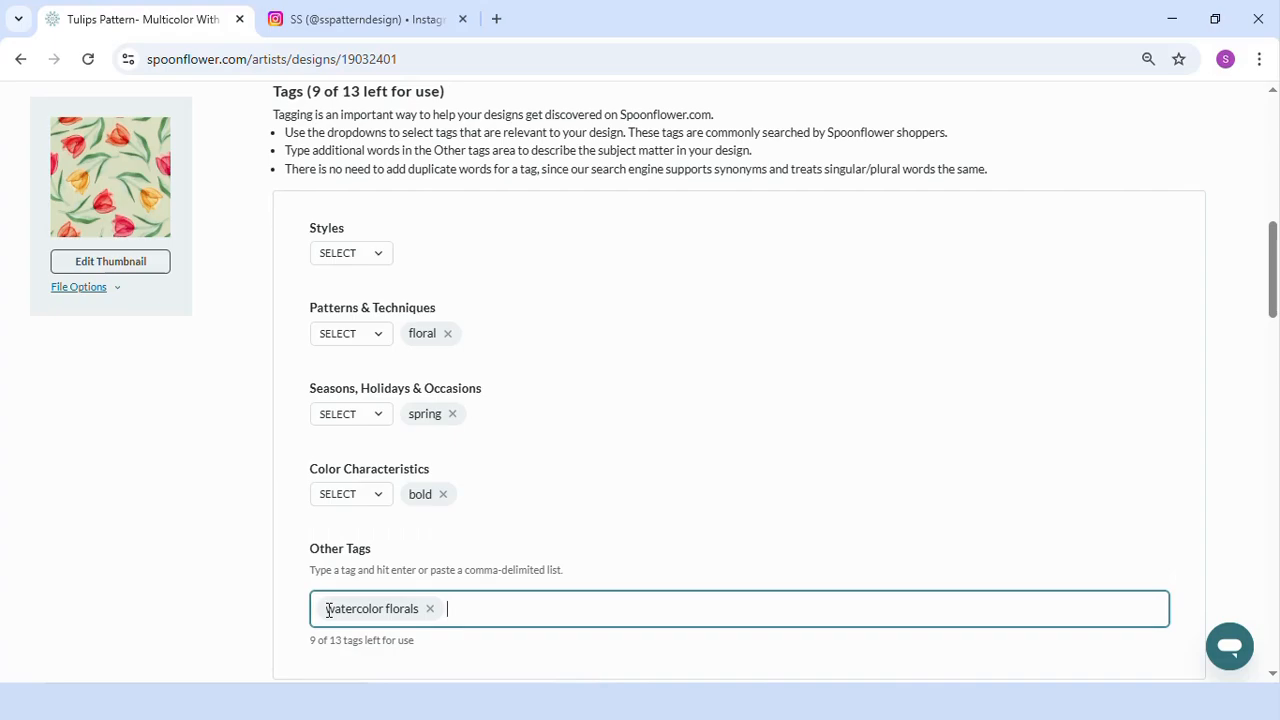
type("flowers")
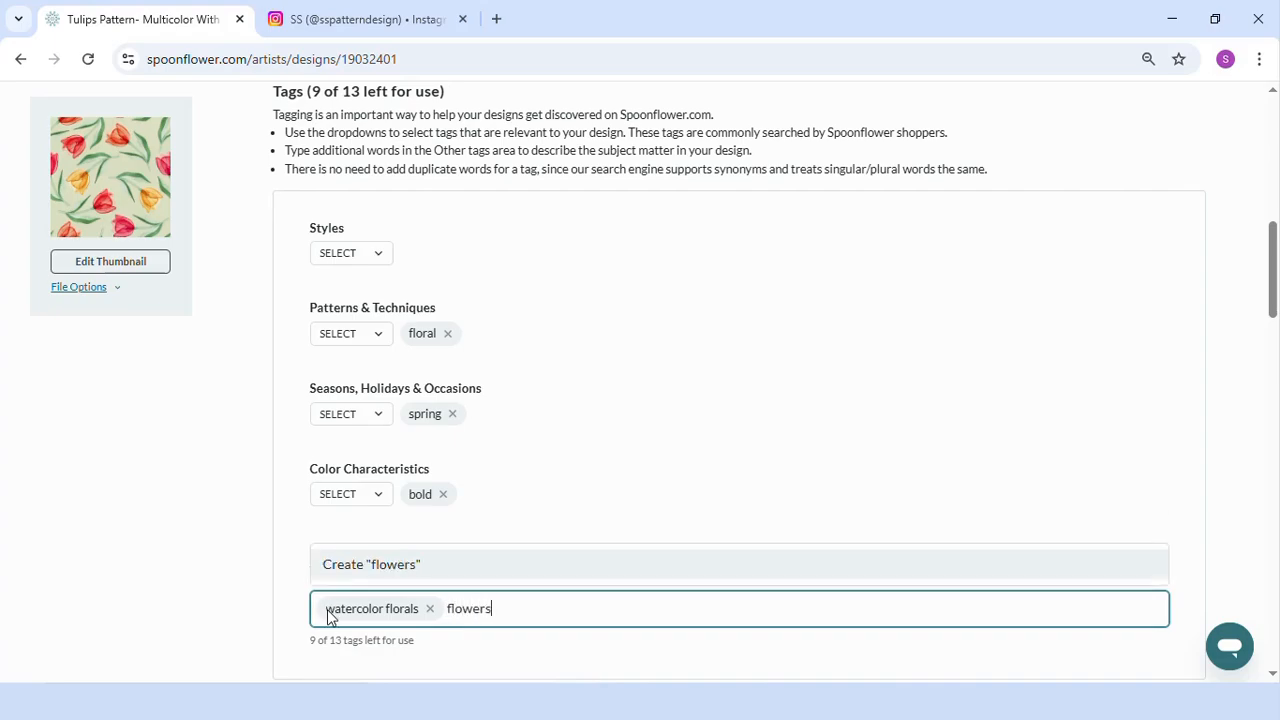
key("Return")
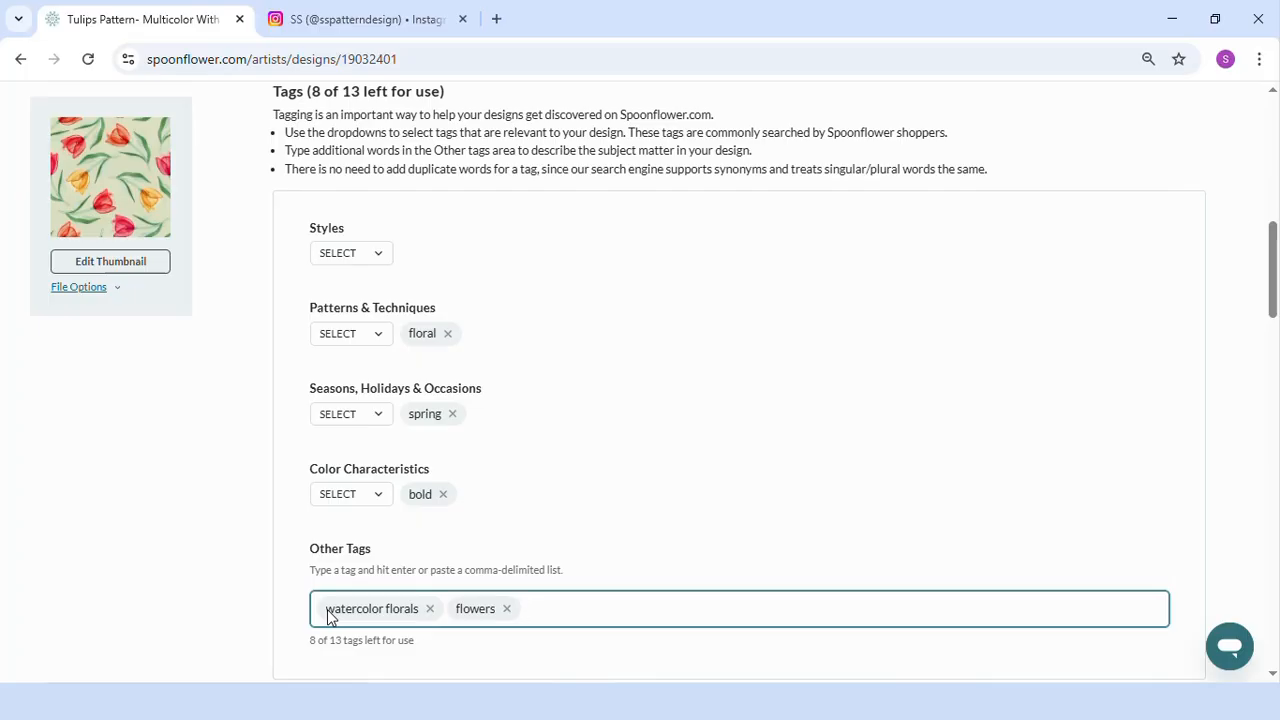
type("bo")
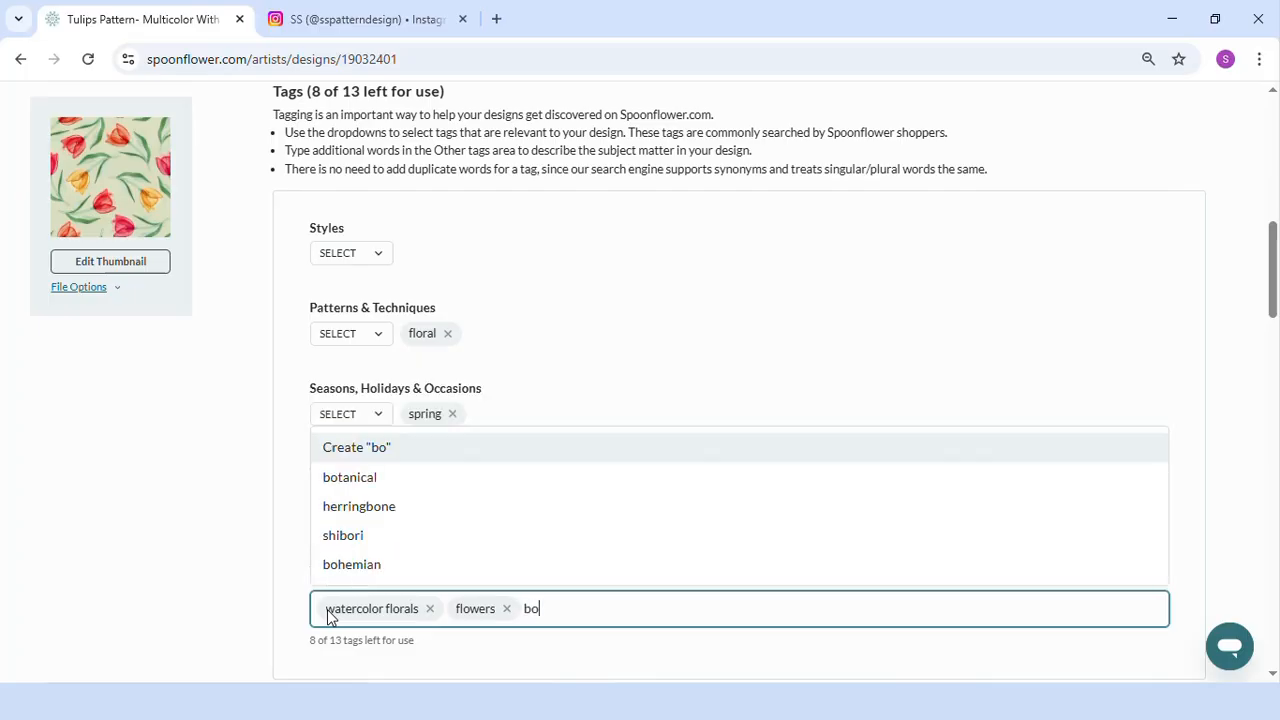
type("tanical")
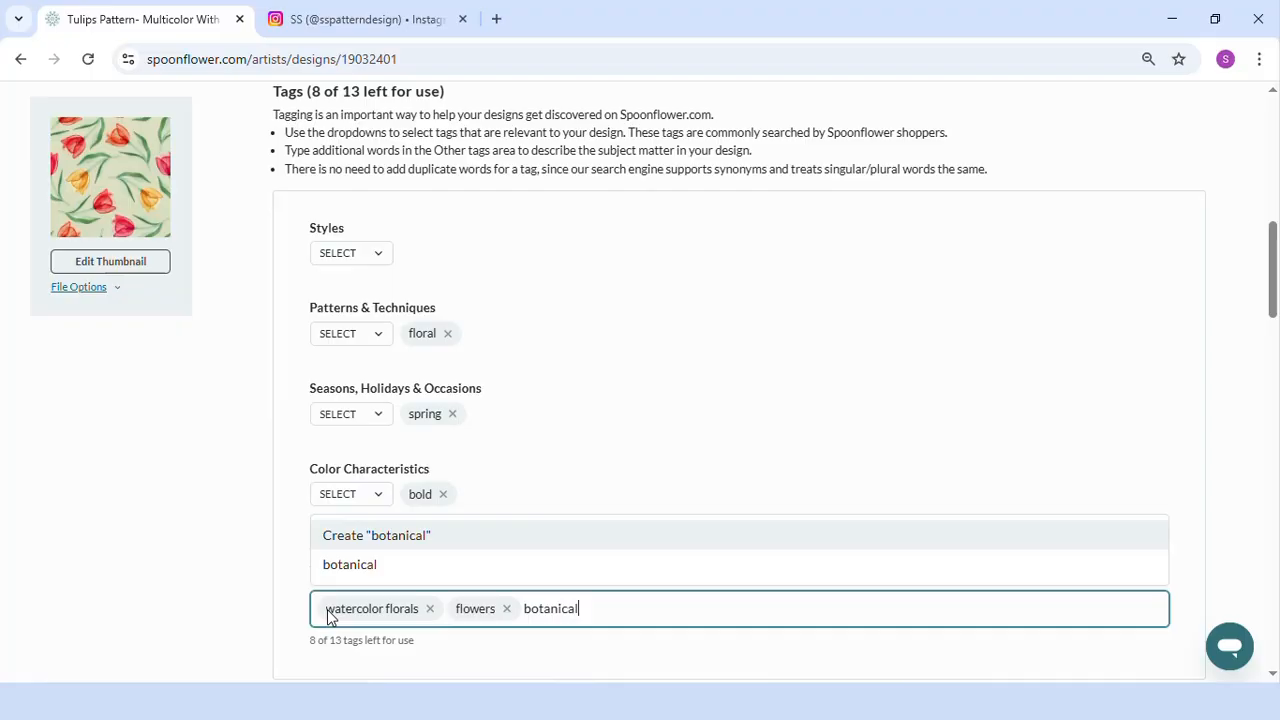
key("Return")
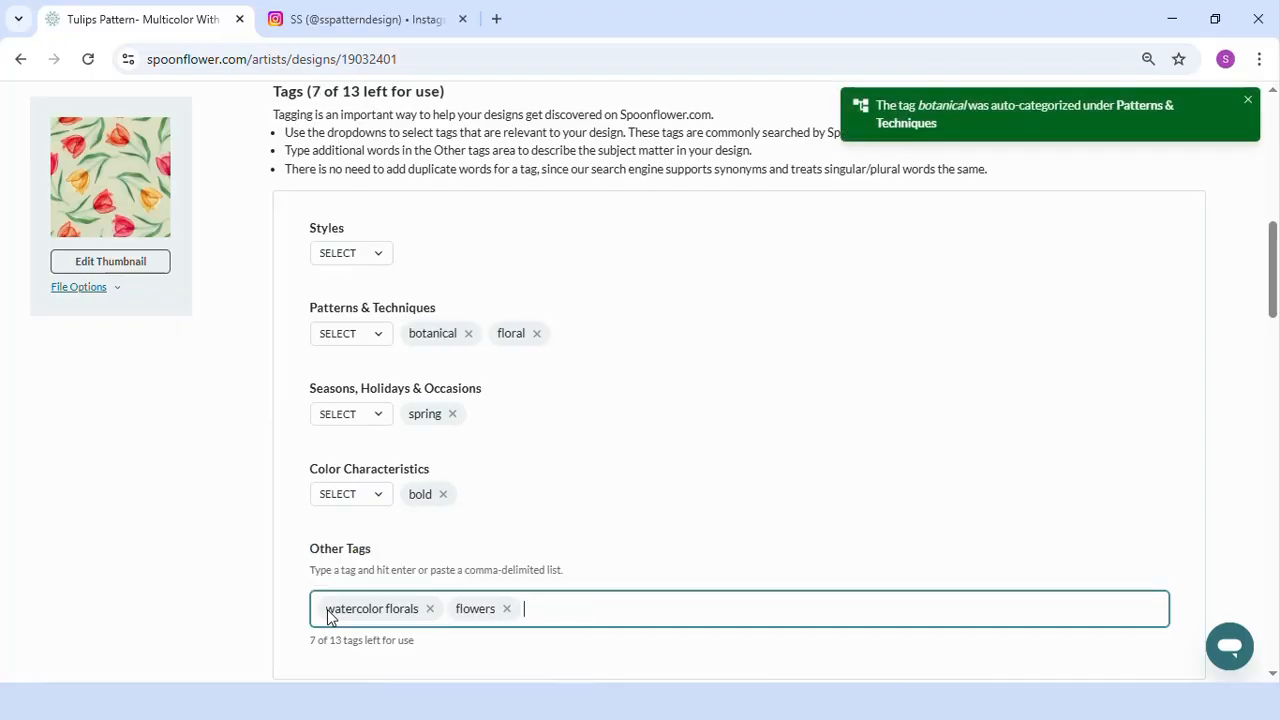
Add the further search tags "colorful", "tulips", "bloom", "blossom" and "home decor" under Other Tags
type("colorful")
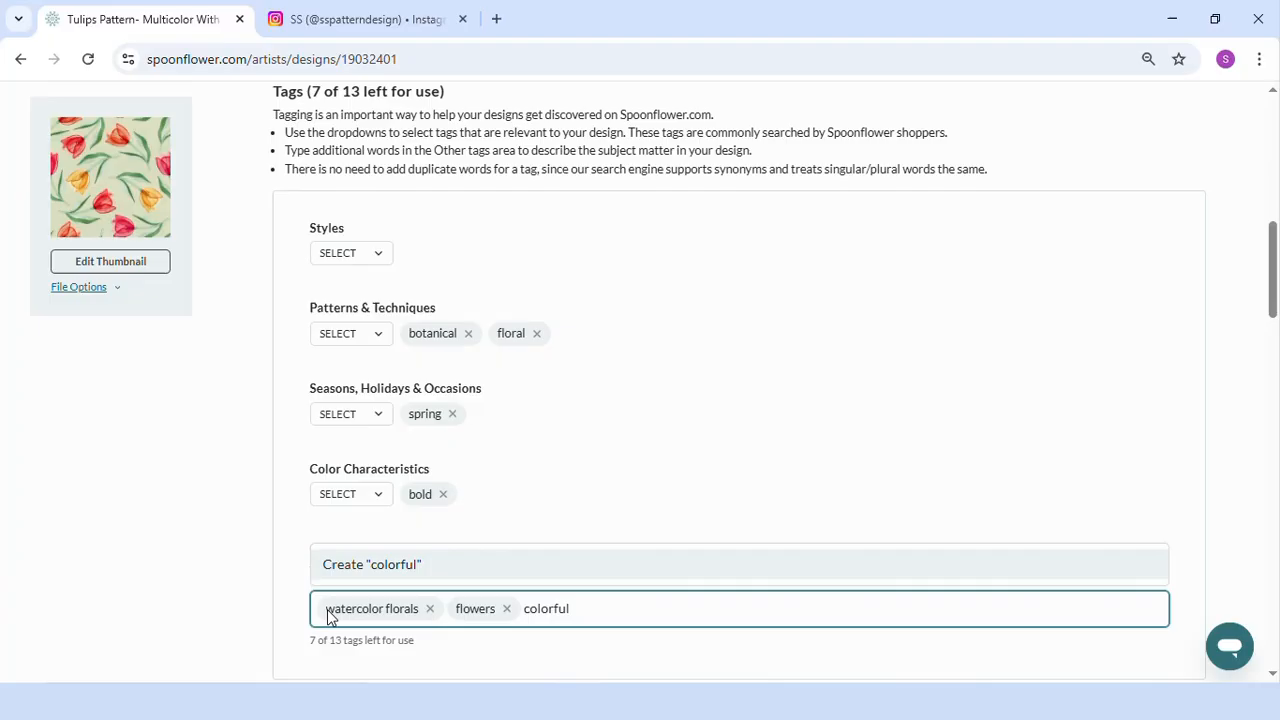
key("Return")
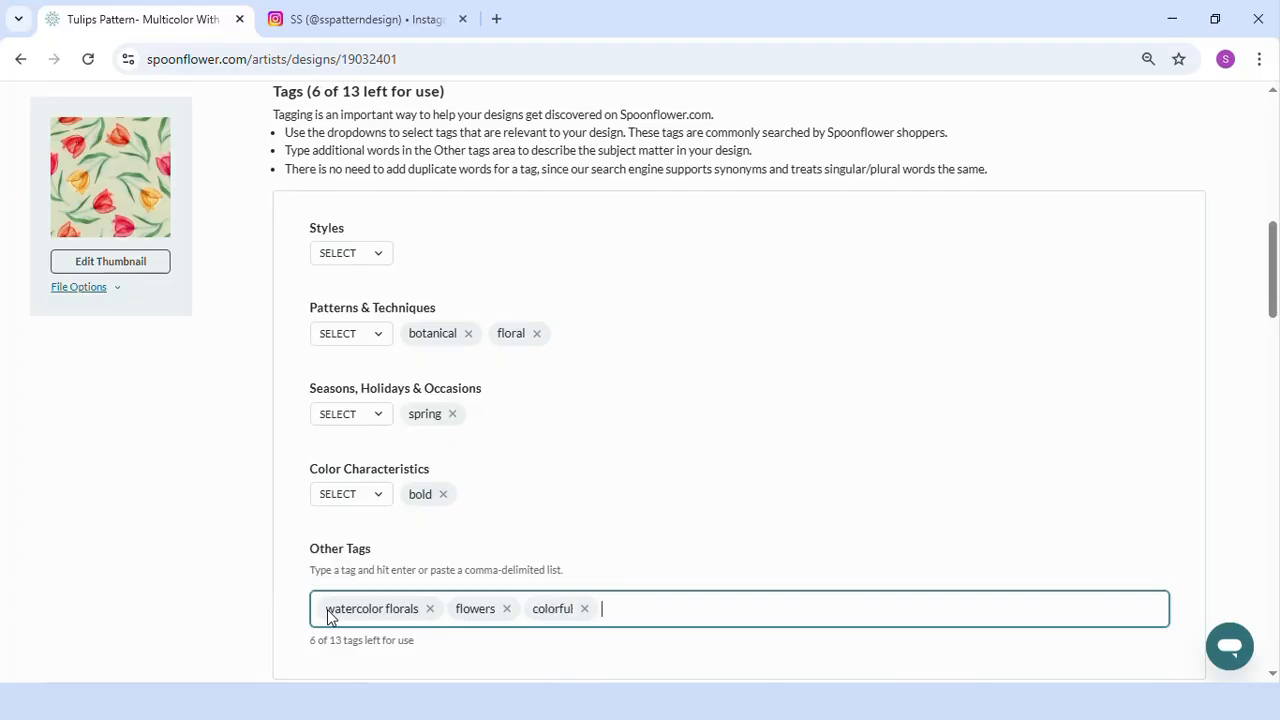
type("tulips")
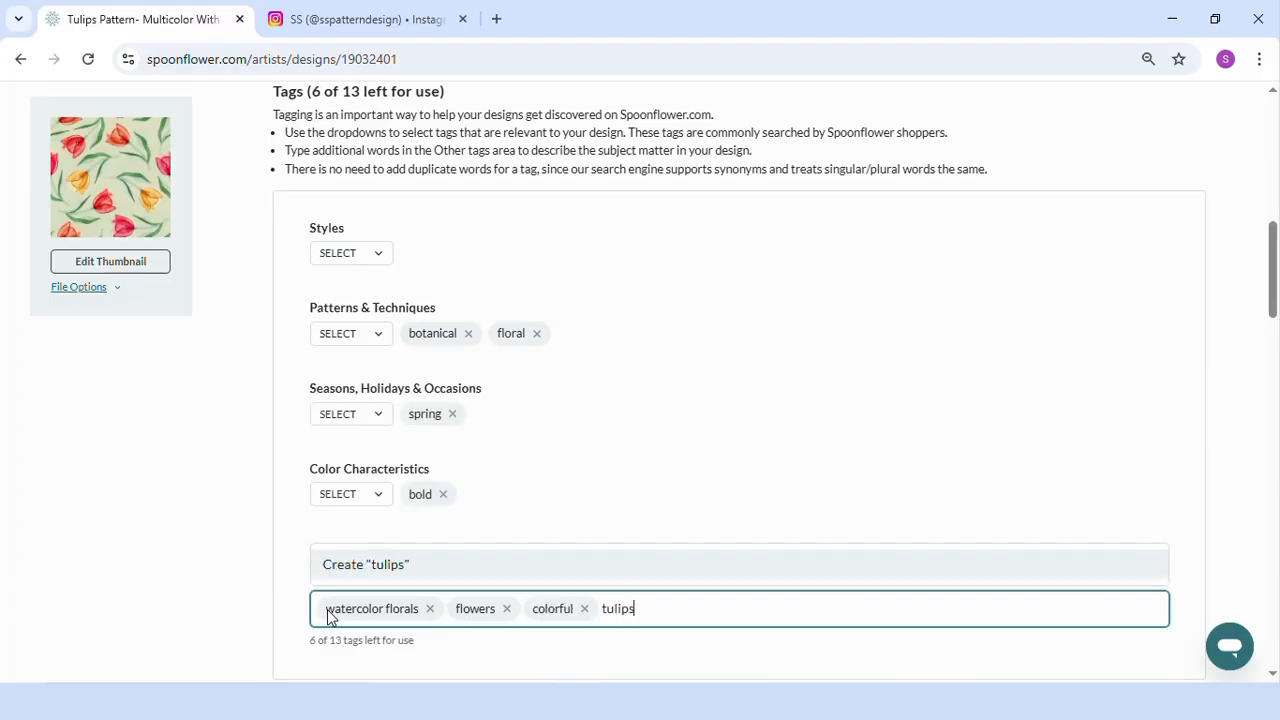
key("Return")
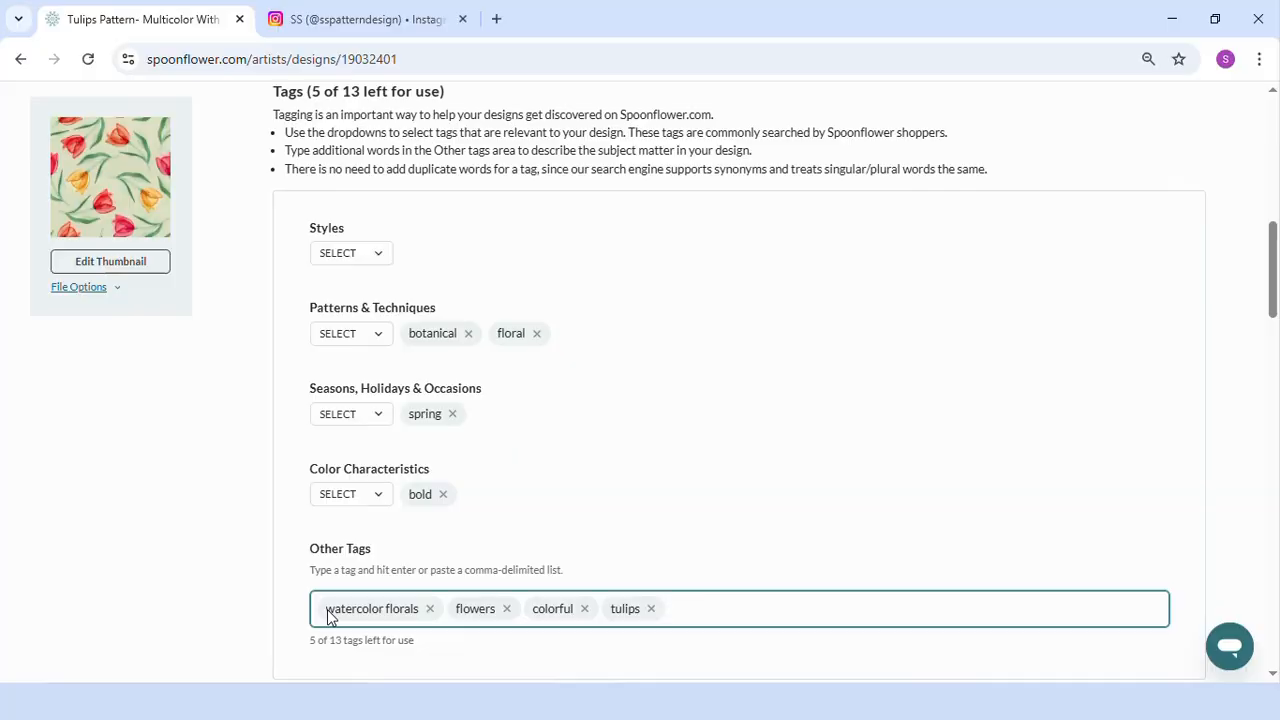
type("bloom")
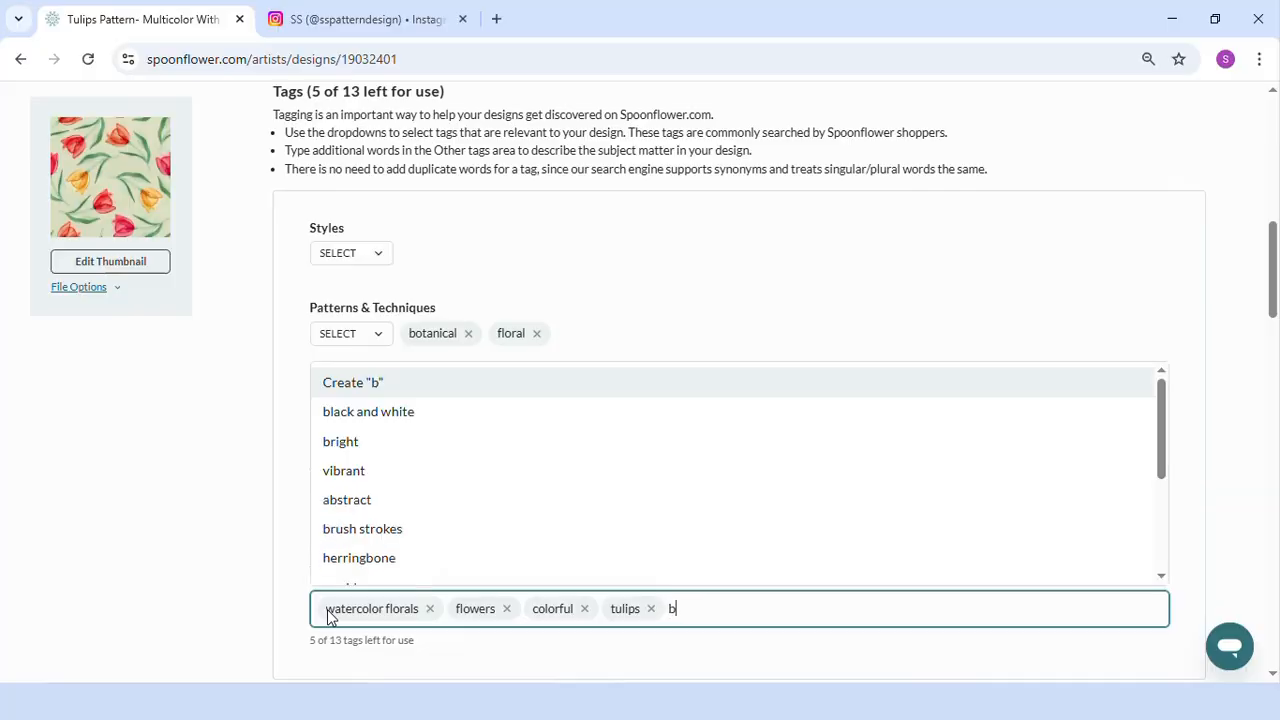
key("Return")
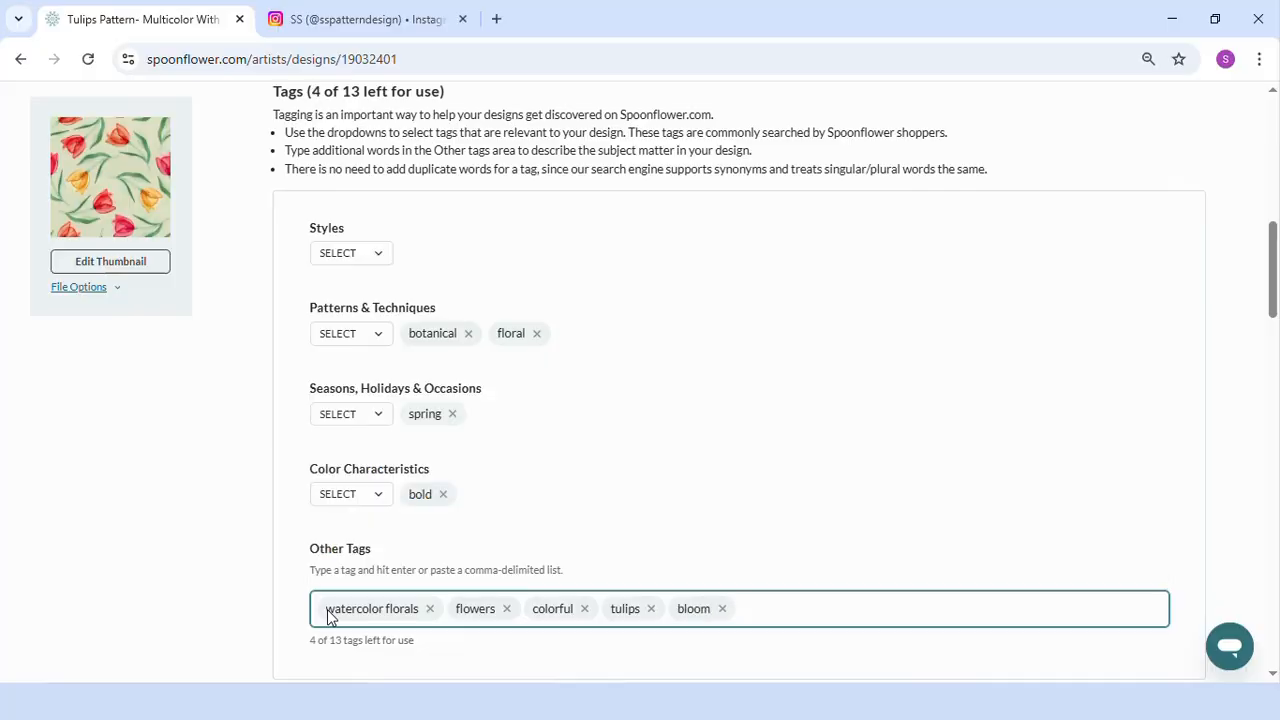
type("blossom")
key("Return")
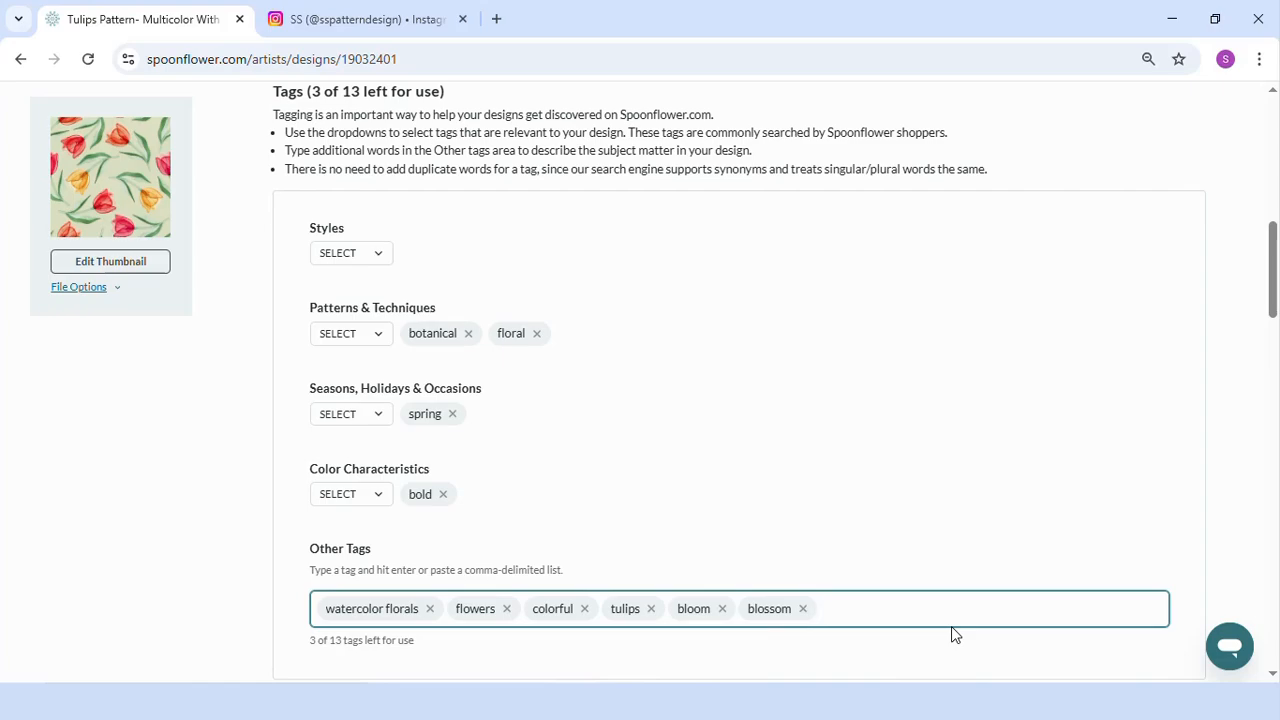
type("home decor")
key("Return")
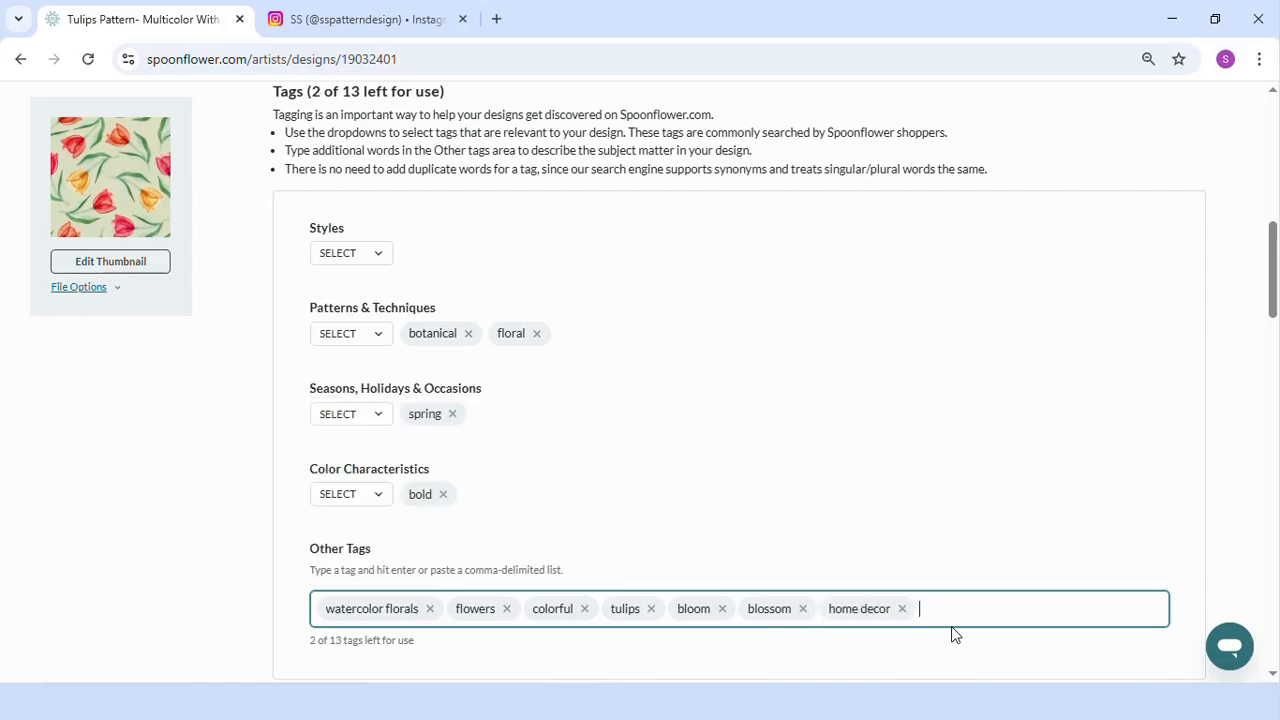
Save the design's title and search details, leaving mature content, collections and additional details blank
left_click_drag(1272, 247, 1270, 333)
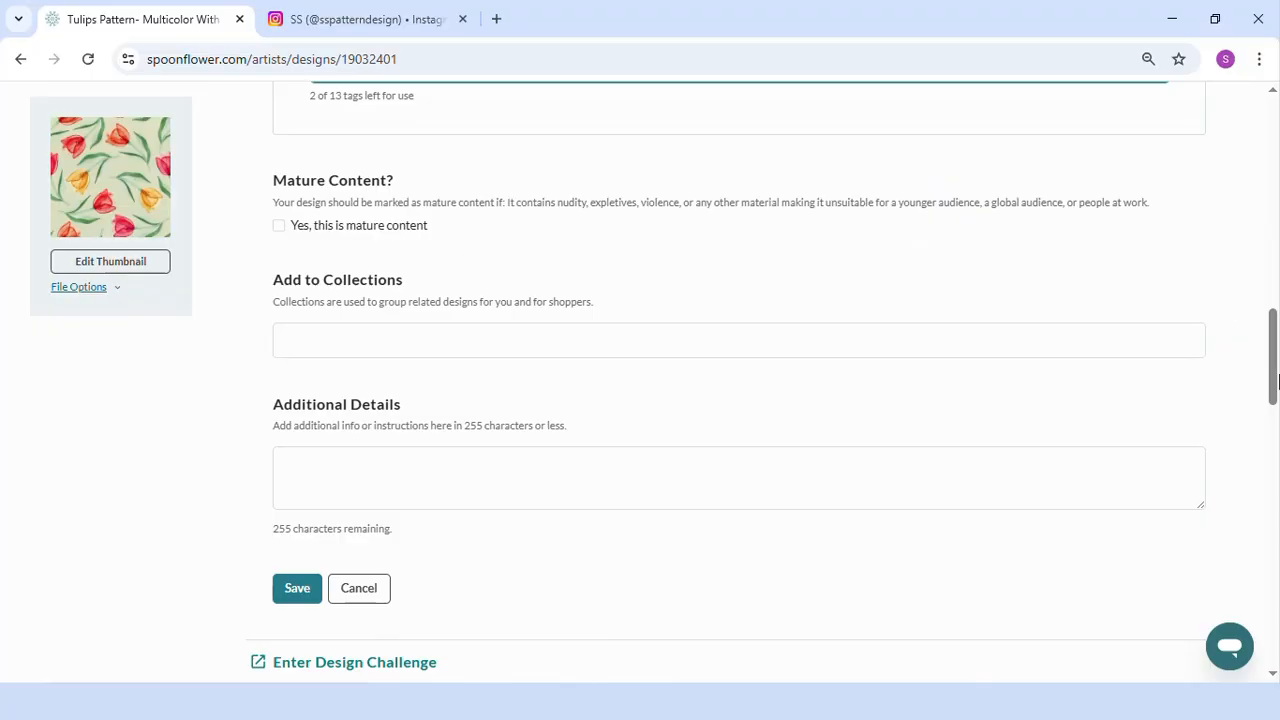
scroll(1274, 357, "down", 1)
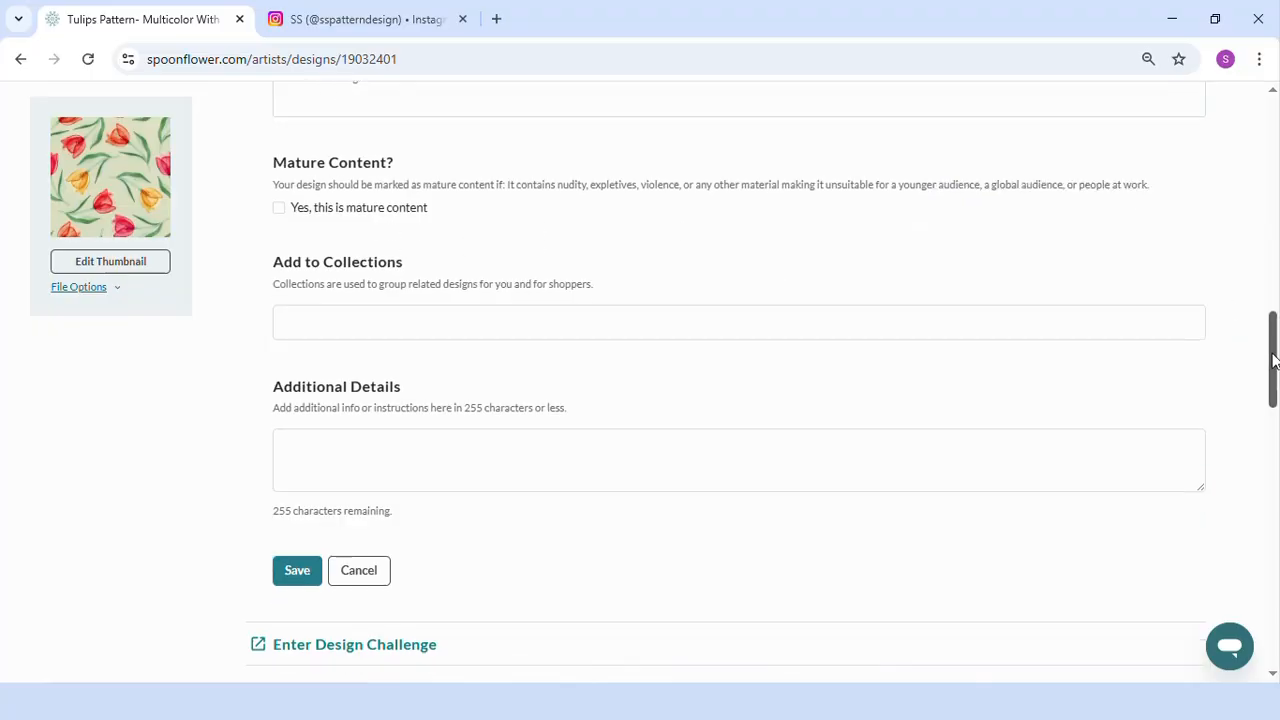
left_click(288, 580)
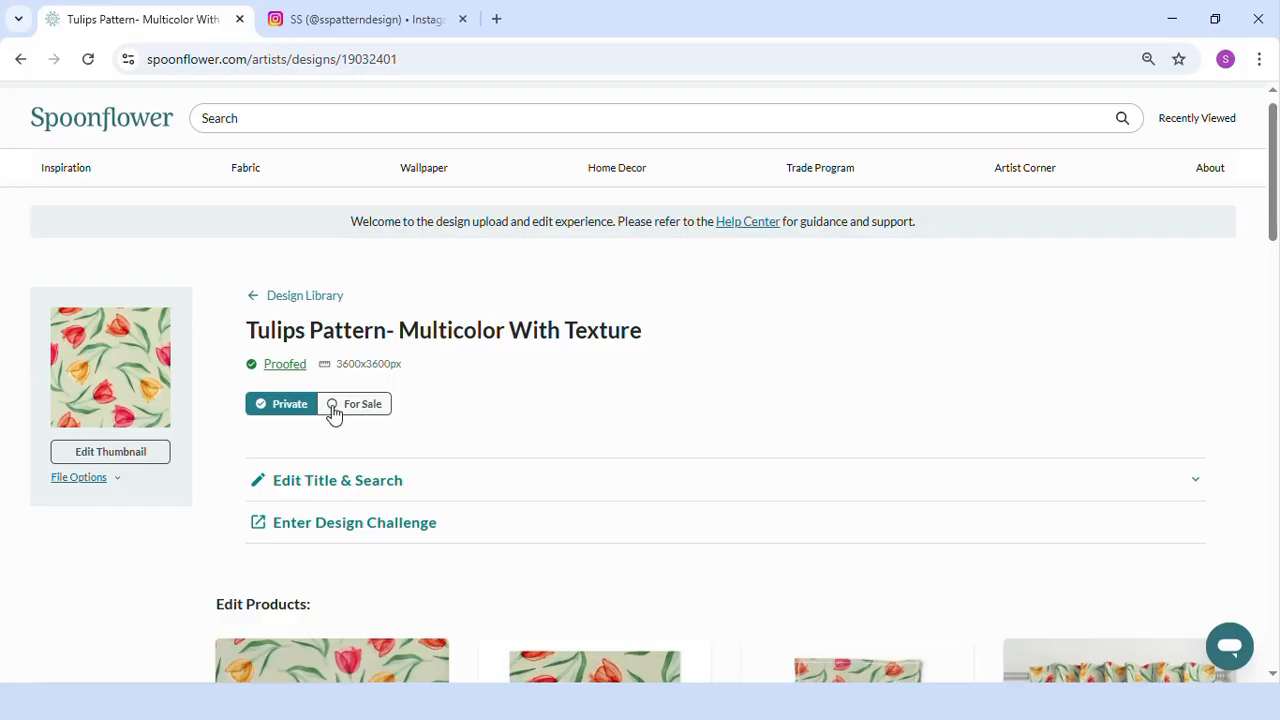
Put the design up for sale on Wallpaper and on Fabric and all home decor products, and save
left_click(333, 410)
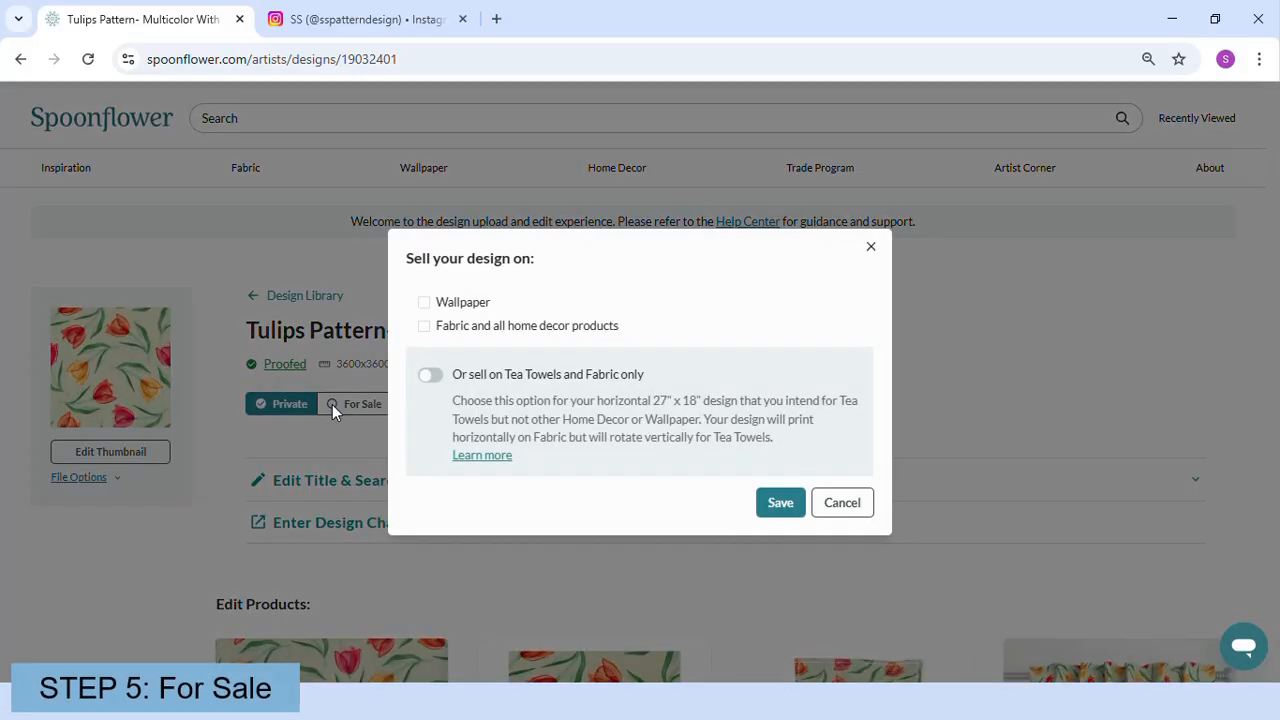
left_click(451, 310)
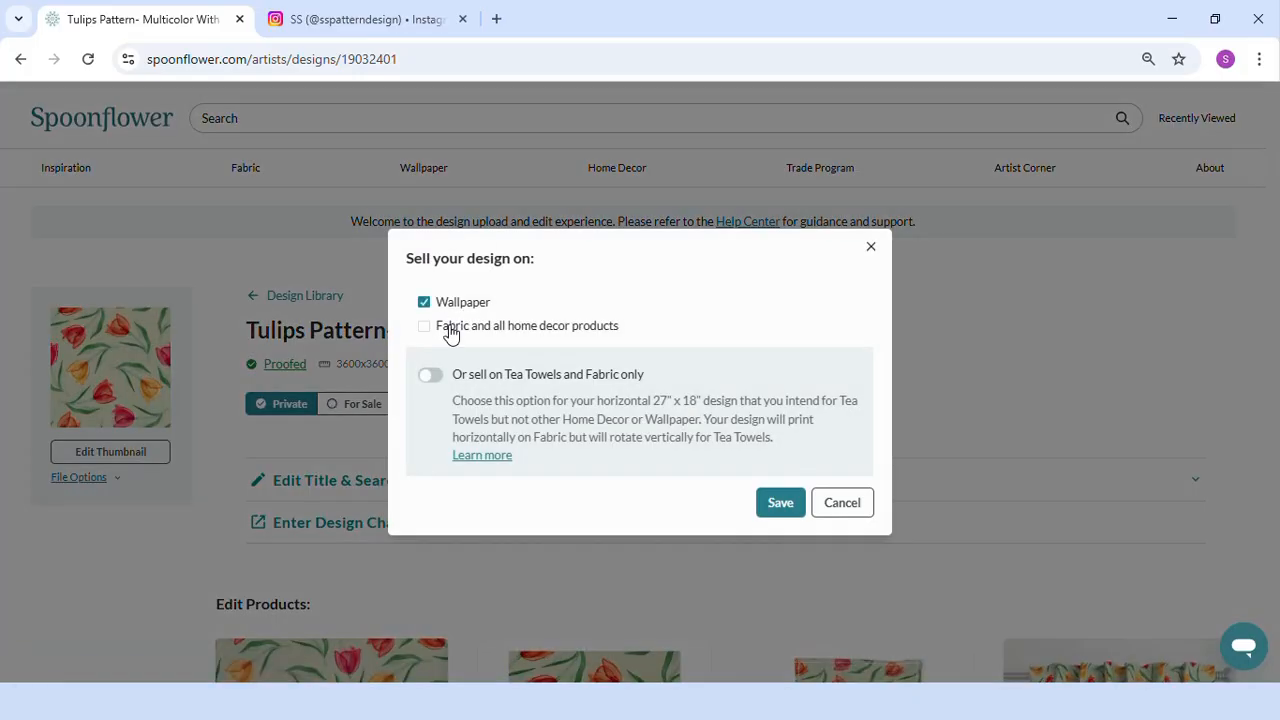
left_click(451, 333)
left_click(781, 505)
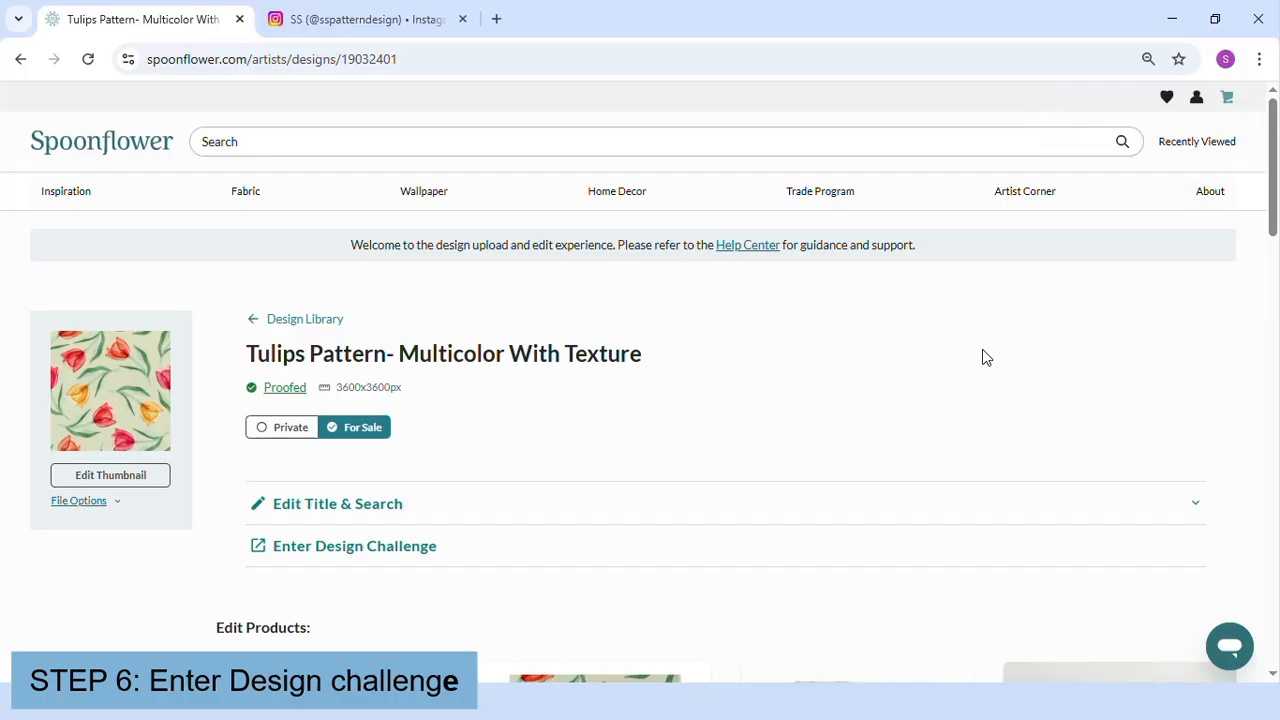
Start a design challenge entry for the tulips pattern and choose the Bold Florals challenge
left_click(336, 552)
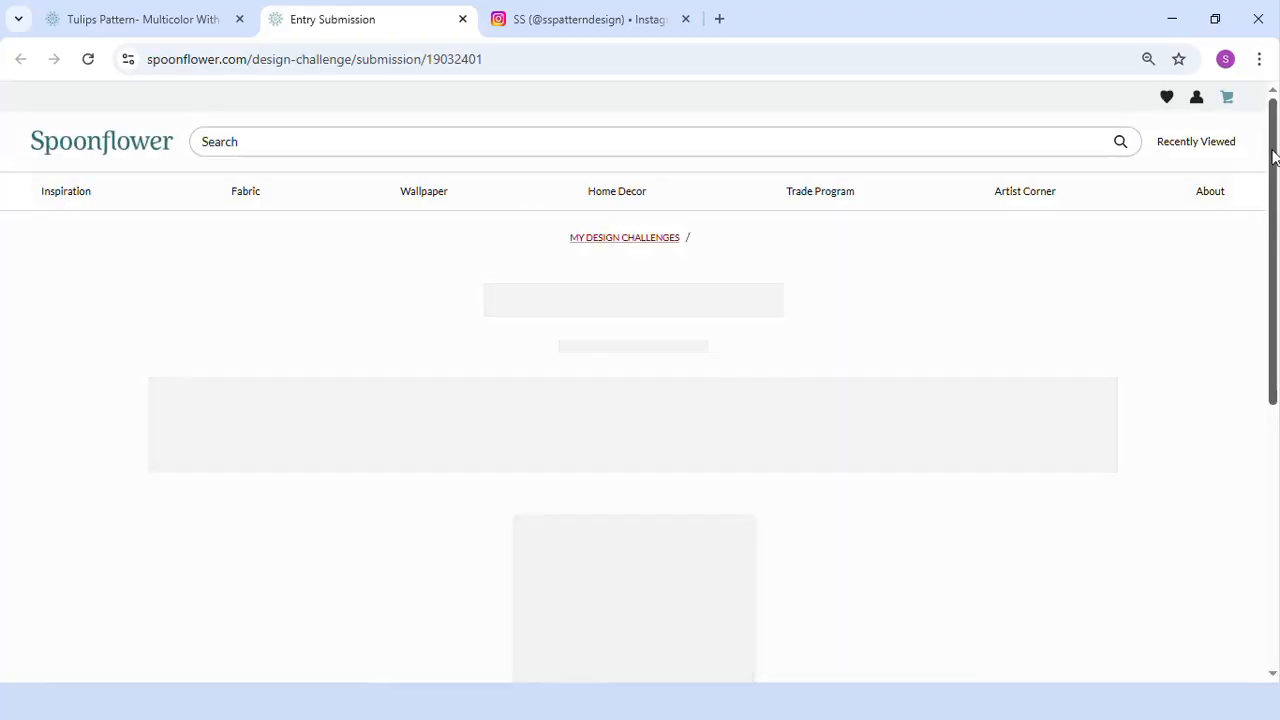
left_click_drag(1274, 120, 1257, 280)
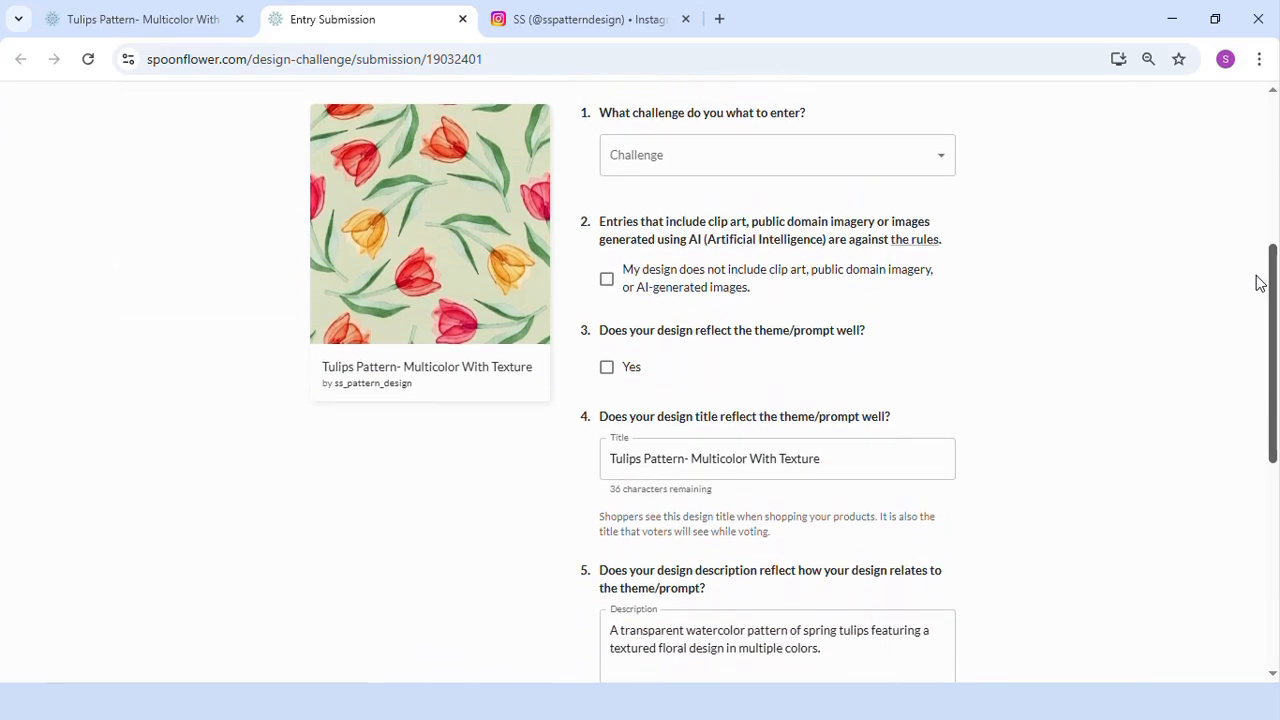
left_click(760, 152)
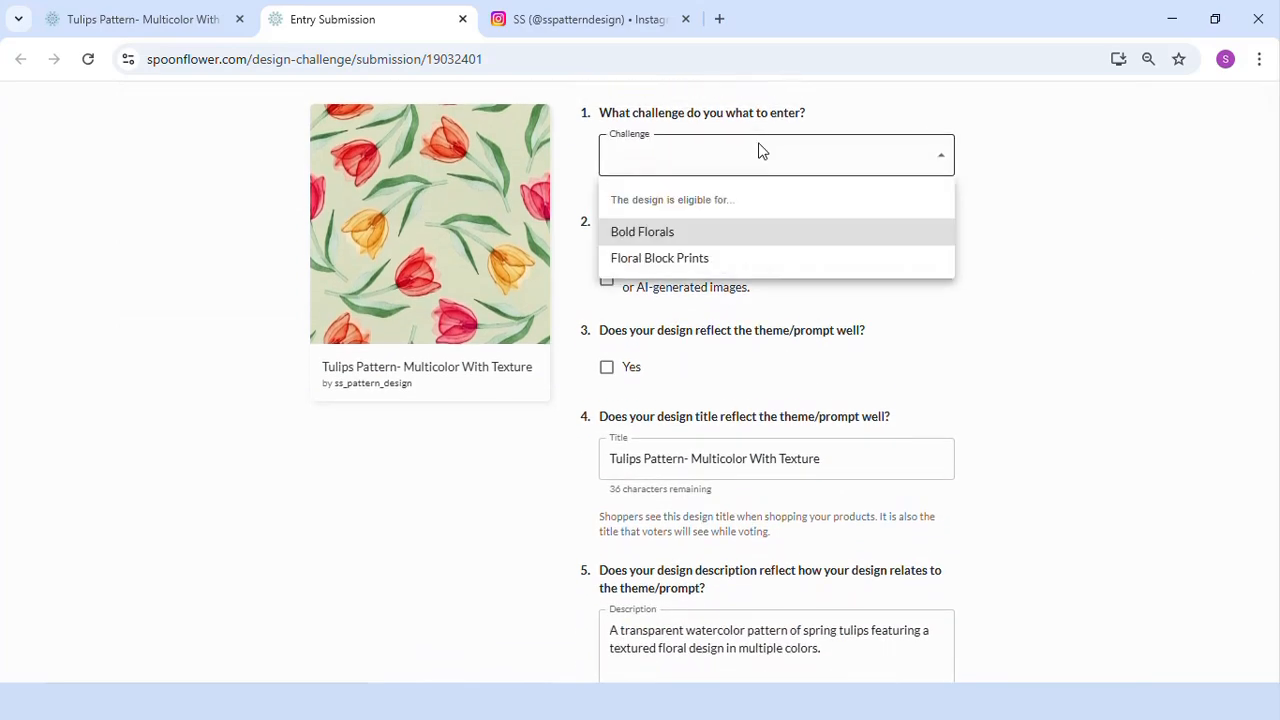
left_click(655, 237)
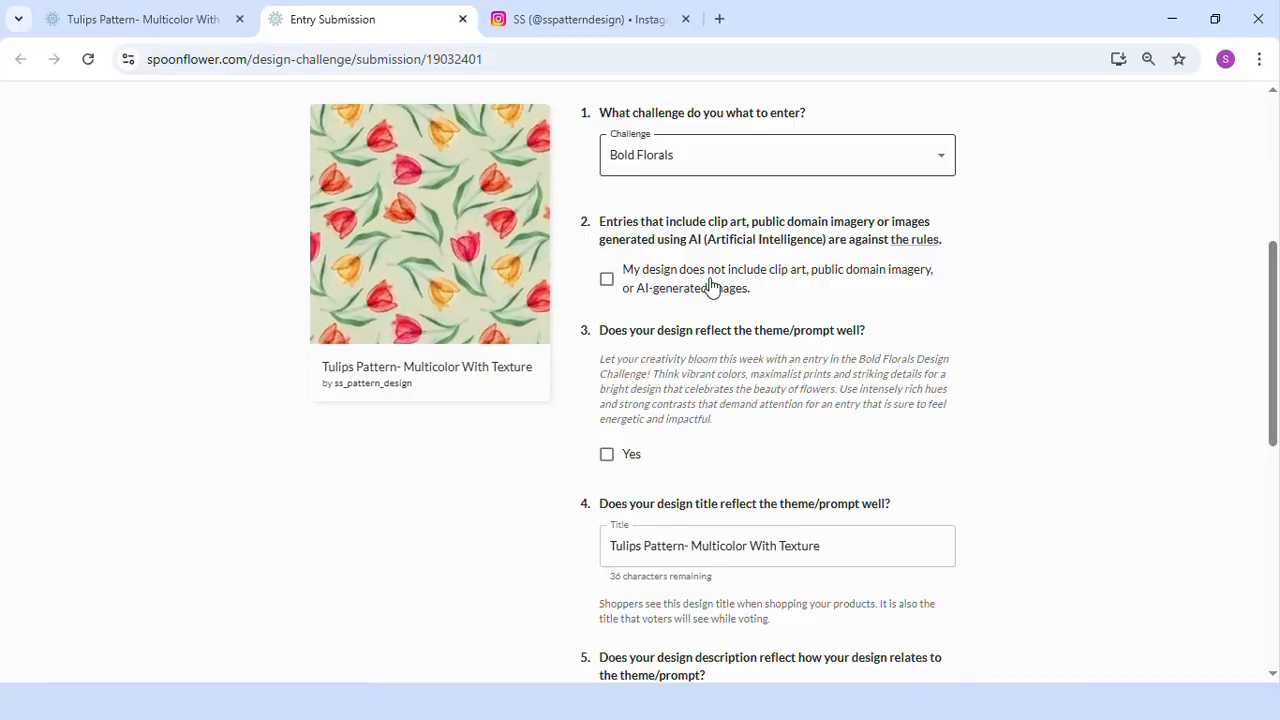
Declare the design free of clip art, public domain and AI-generated images, confirm it reflects the theme, and submit the challenge entry
left_click(767, 284)
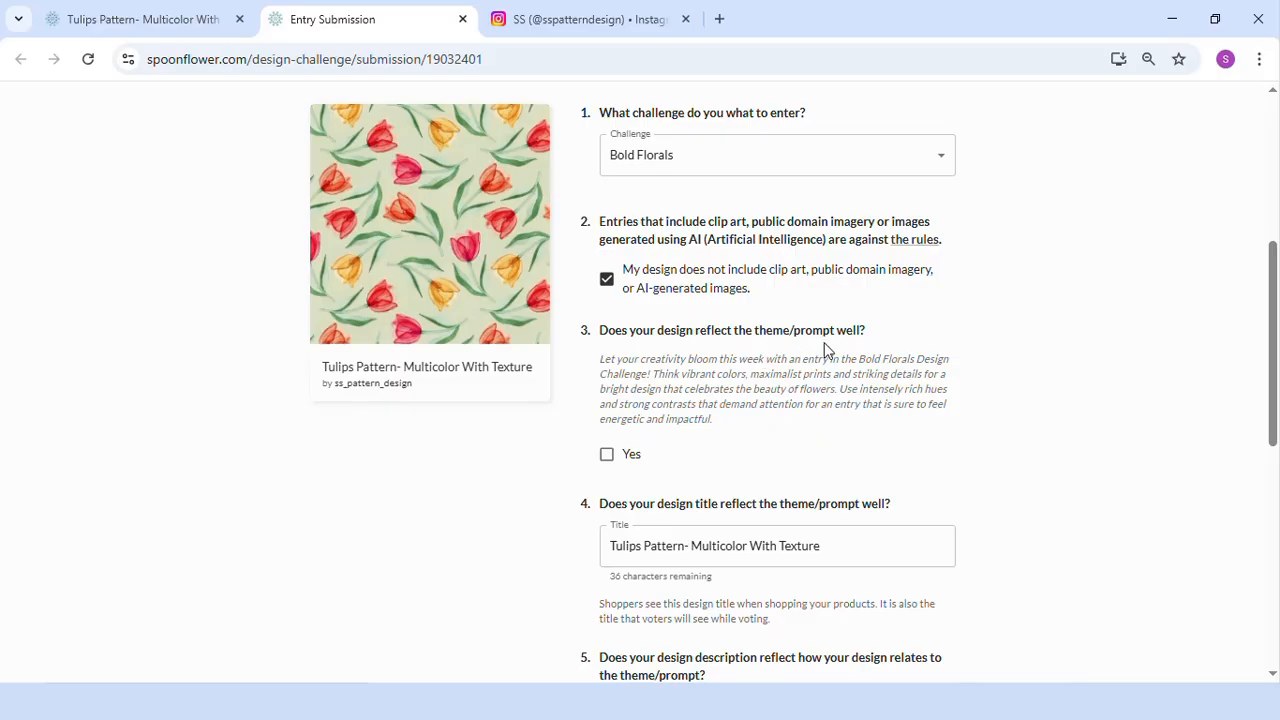
left_click(607, 455)
left_click(712, 546)
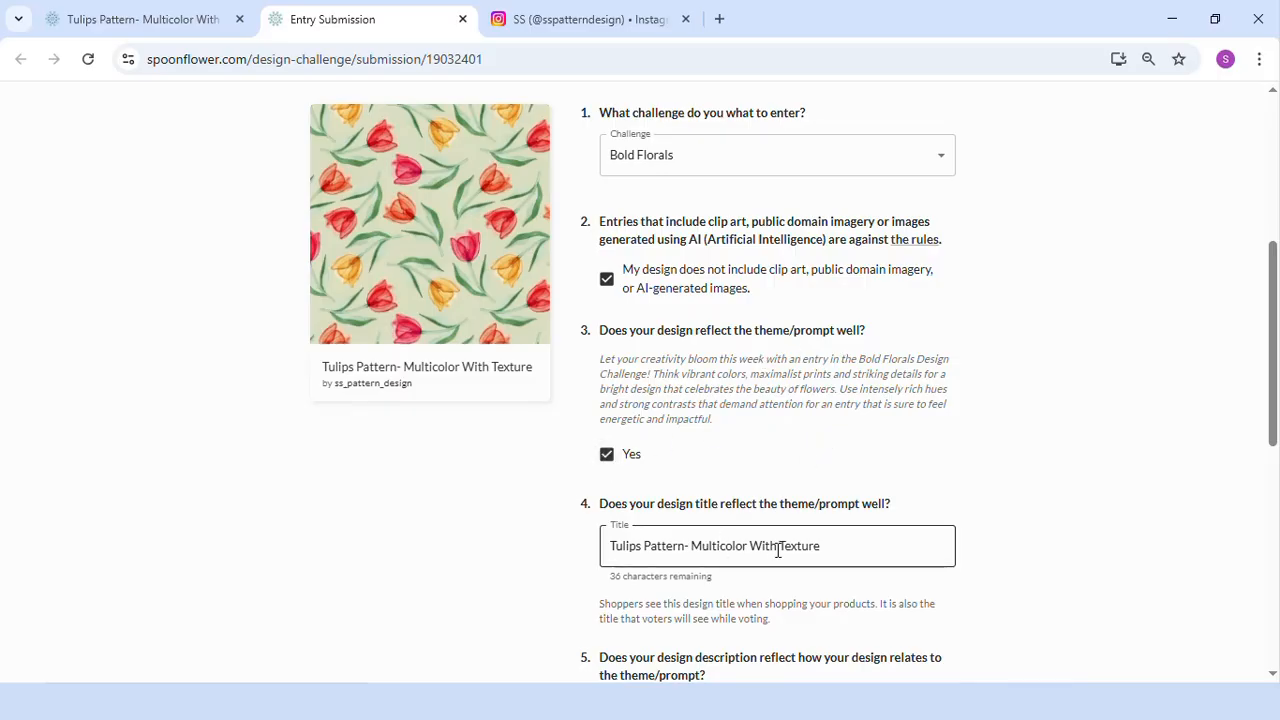
scroll(1275, 262, "down", 3)
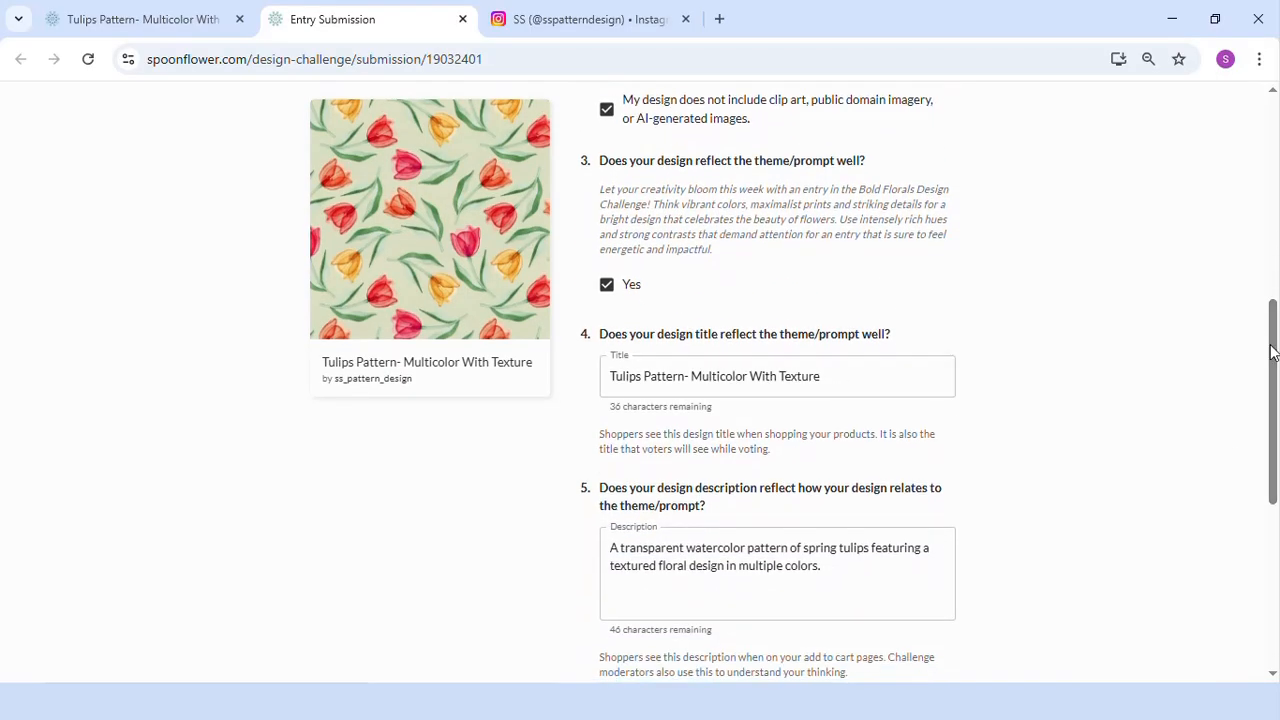
scroll(1262, 402, "down", 2)
scroll(1260, 400, "up", 1)
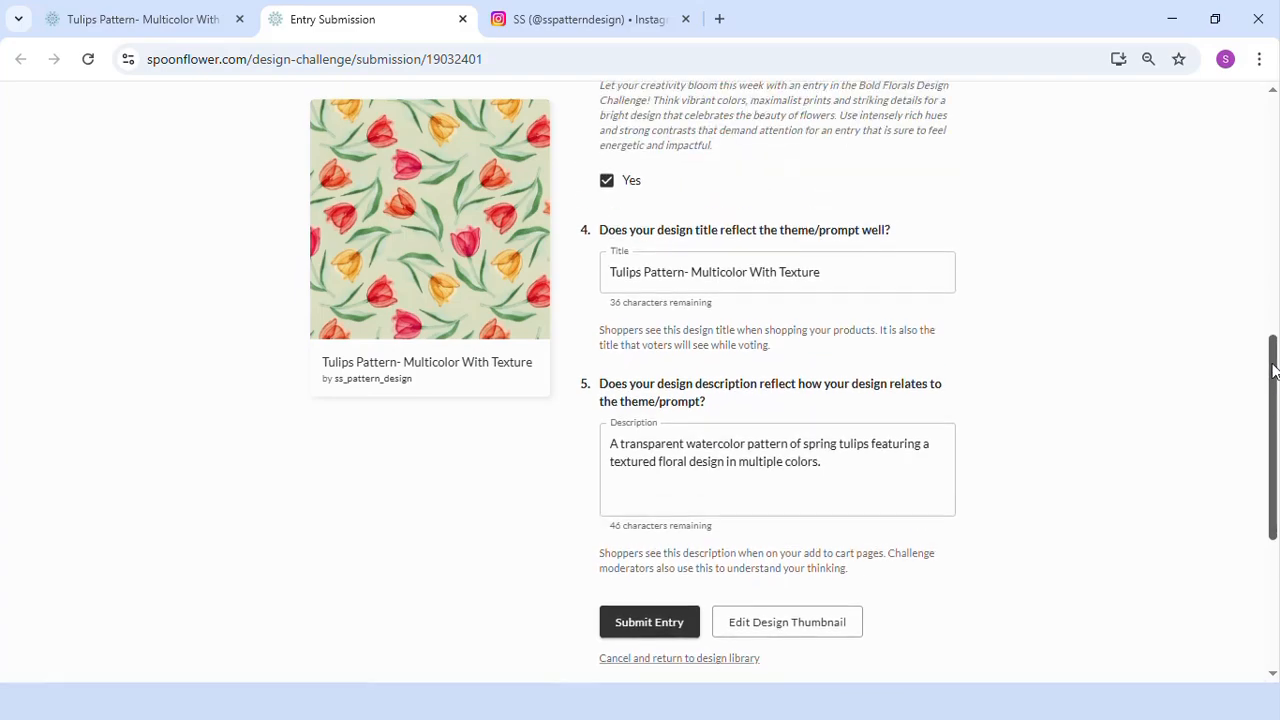
left_click(653, 632)
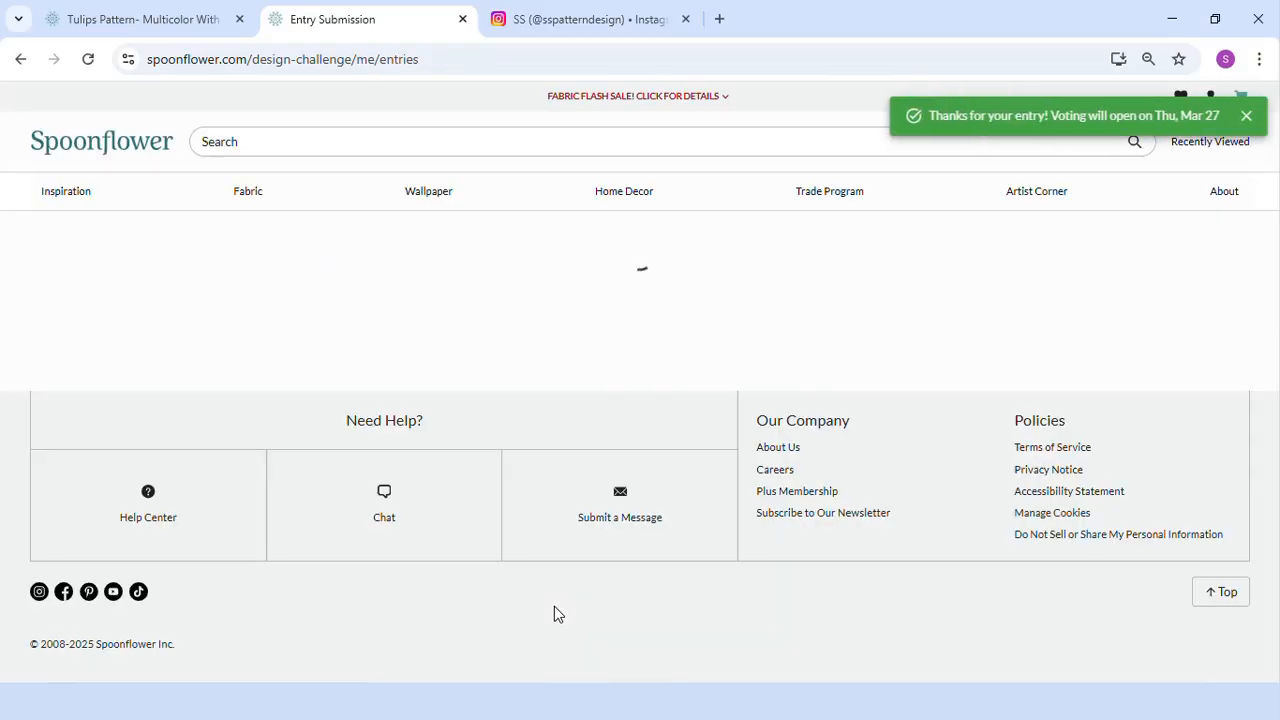
Return to the tulips design's page and look over its sale status and product previews
left_click(200, 18)
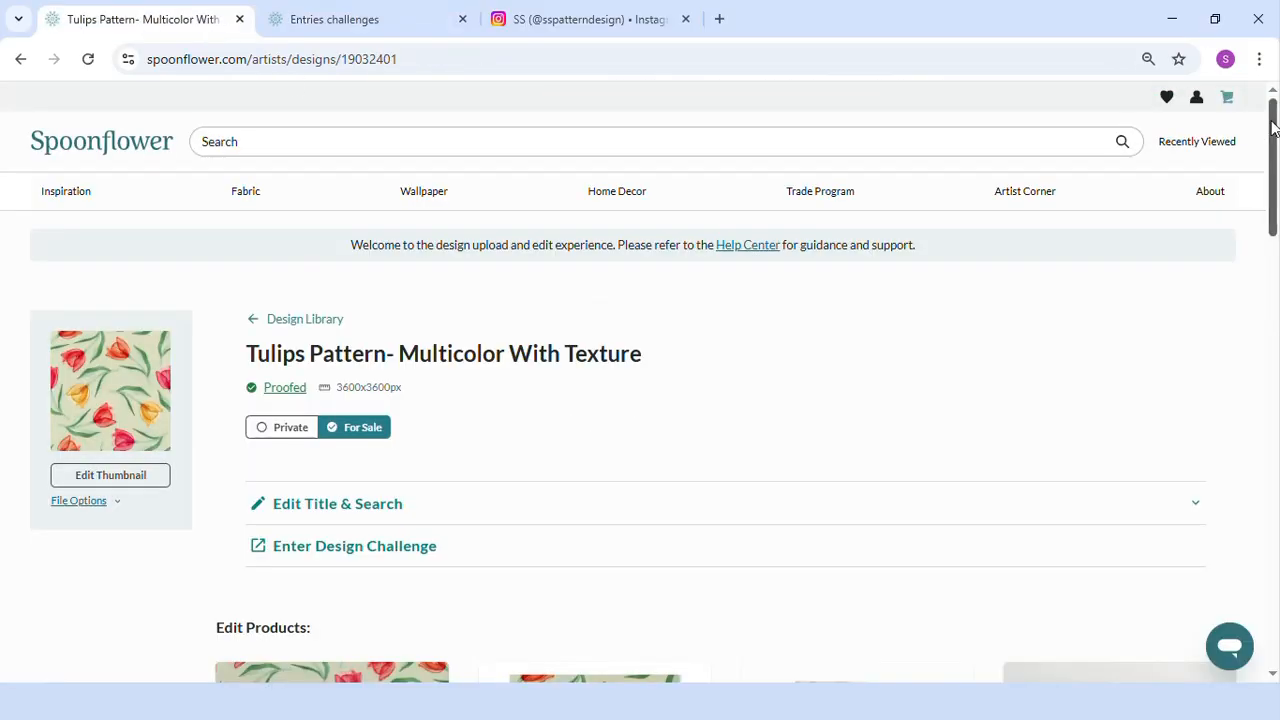
left_click_drag(1272, 125, 1268, 178)
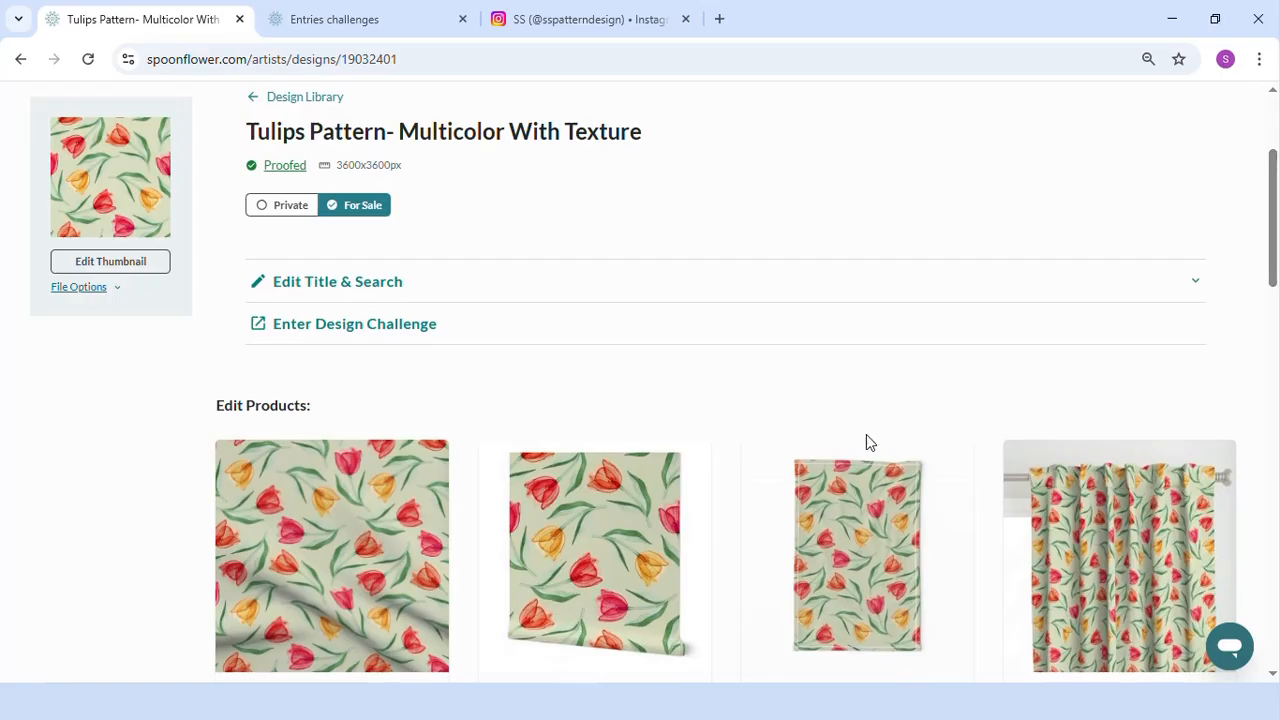
mouse_move(1274, 176)
left_mouse_down()
mouse_move(1260, 249)
mouse_move(1273, 237)
mouse_move(1263, 176)
mouse_move(1274, 185)
left_mouse_up()
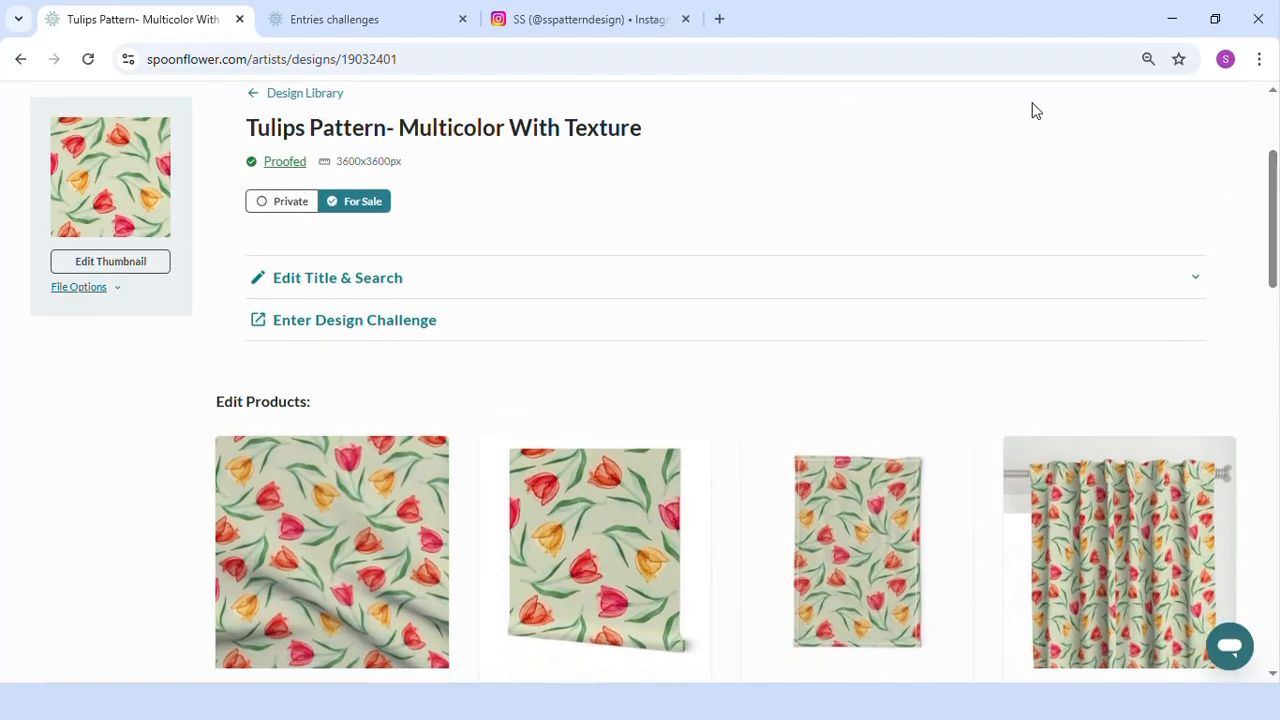